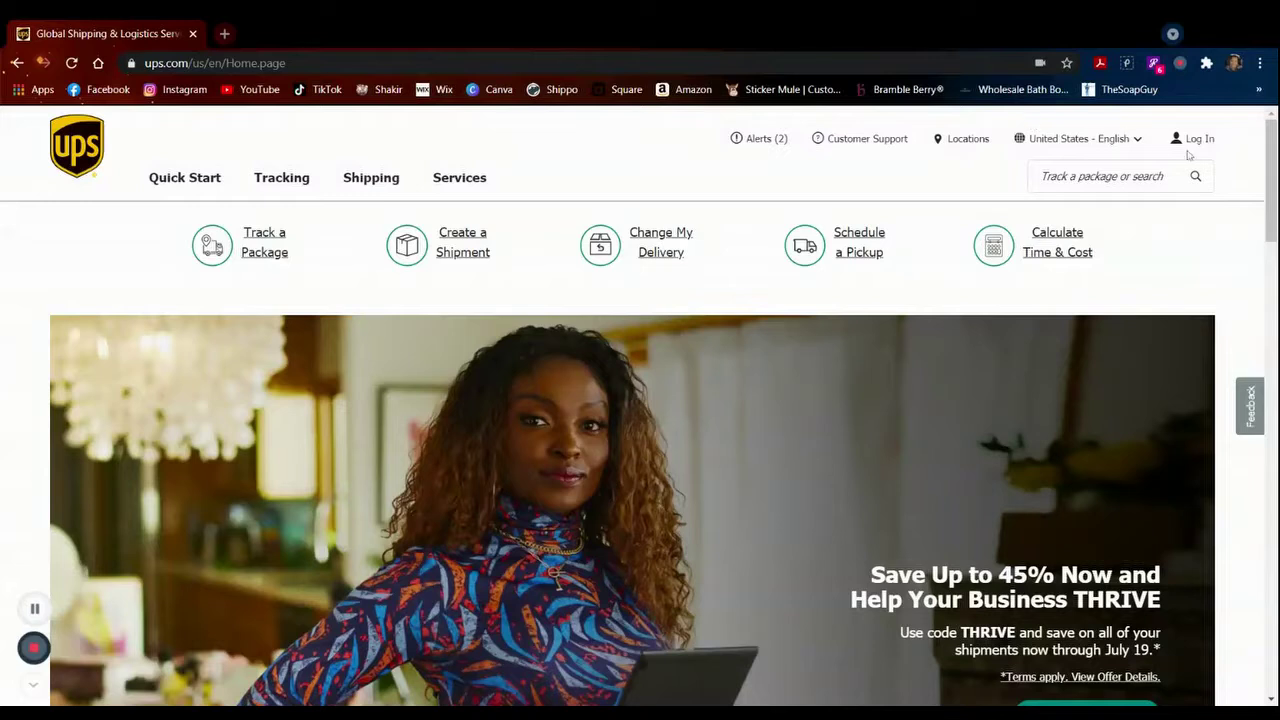
- Go to the UPS login page and enter the account's user ID from autofill
left_click(1198, 142)
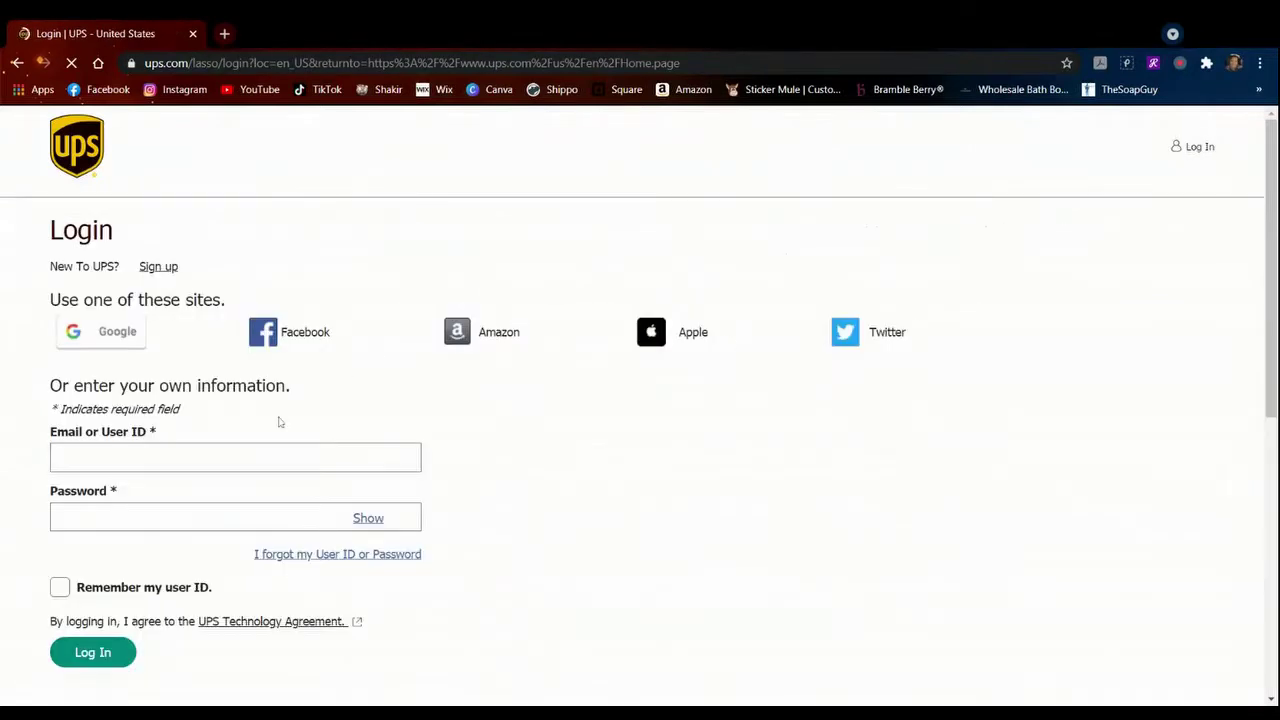
left_click(191, 460)
type("shakir")
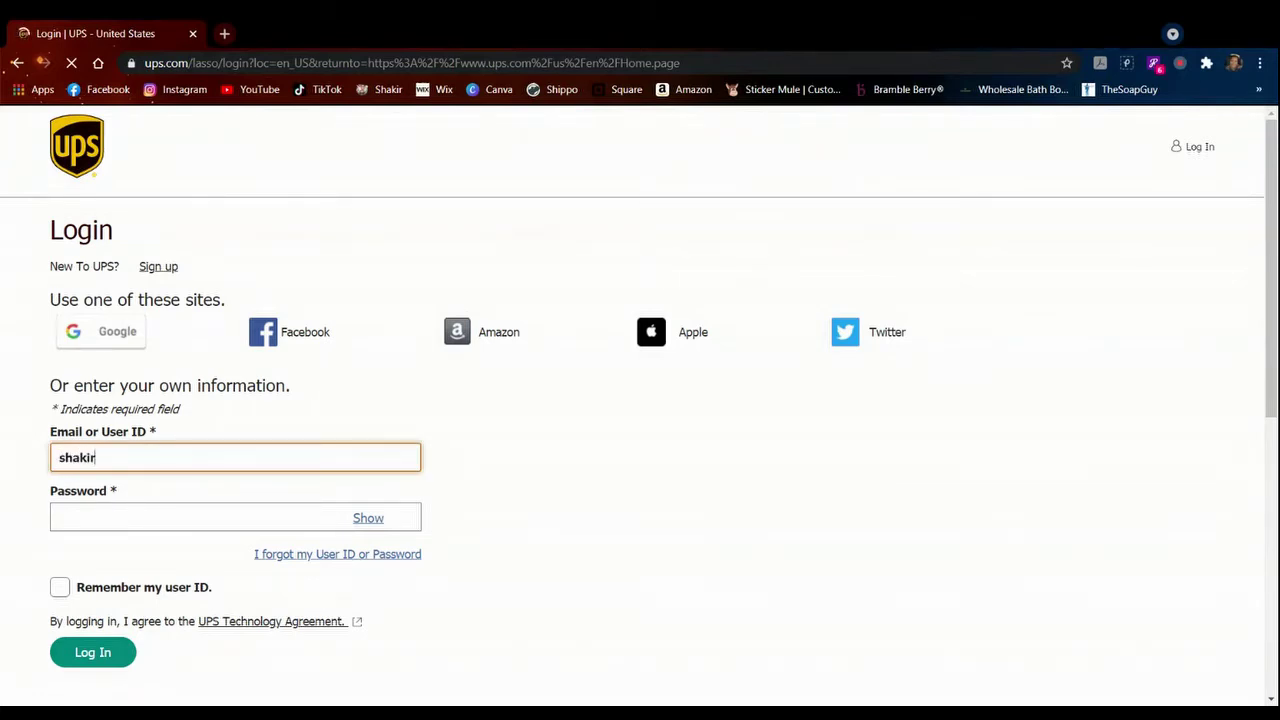
key("Down")
key("Return")
- Enter the account password, log in, and go to the account and payment settings
left_click(190, 517)
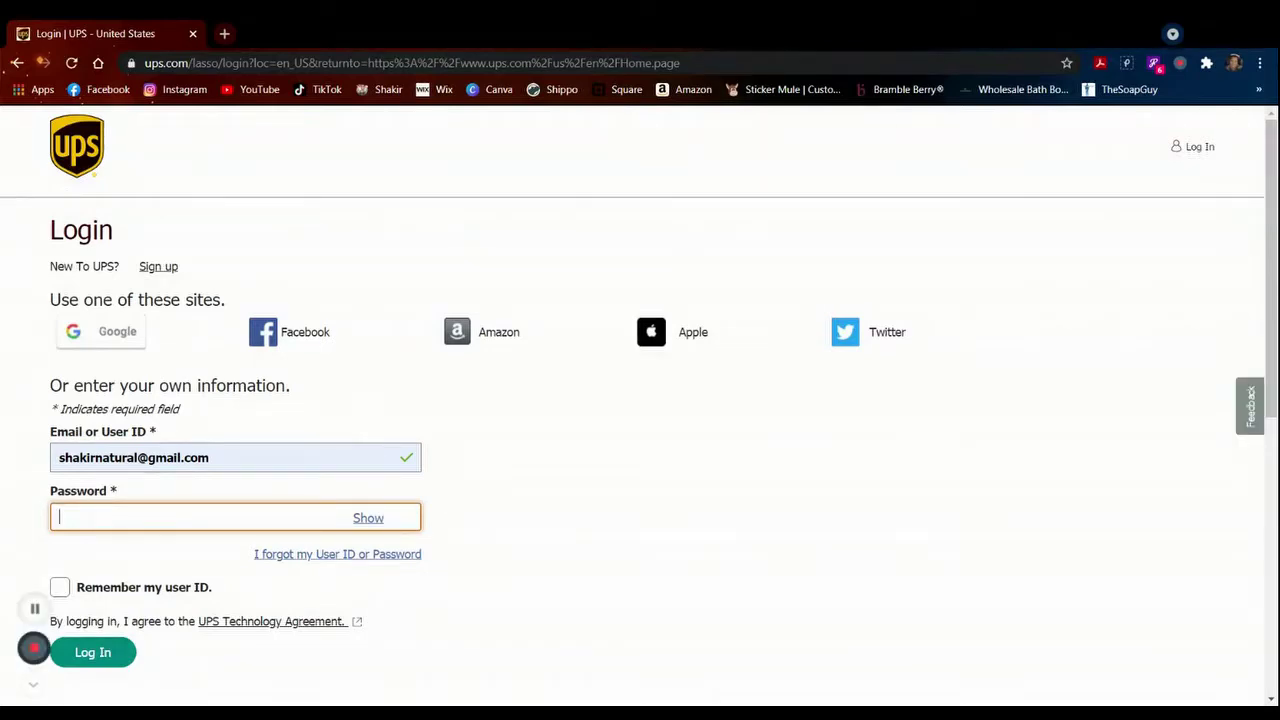
type("**********")
scroll(128, 597, "down", 1)
scroll(128, 597, "down", 1)
left_click(100, 516)
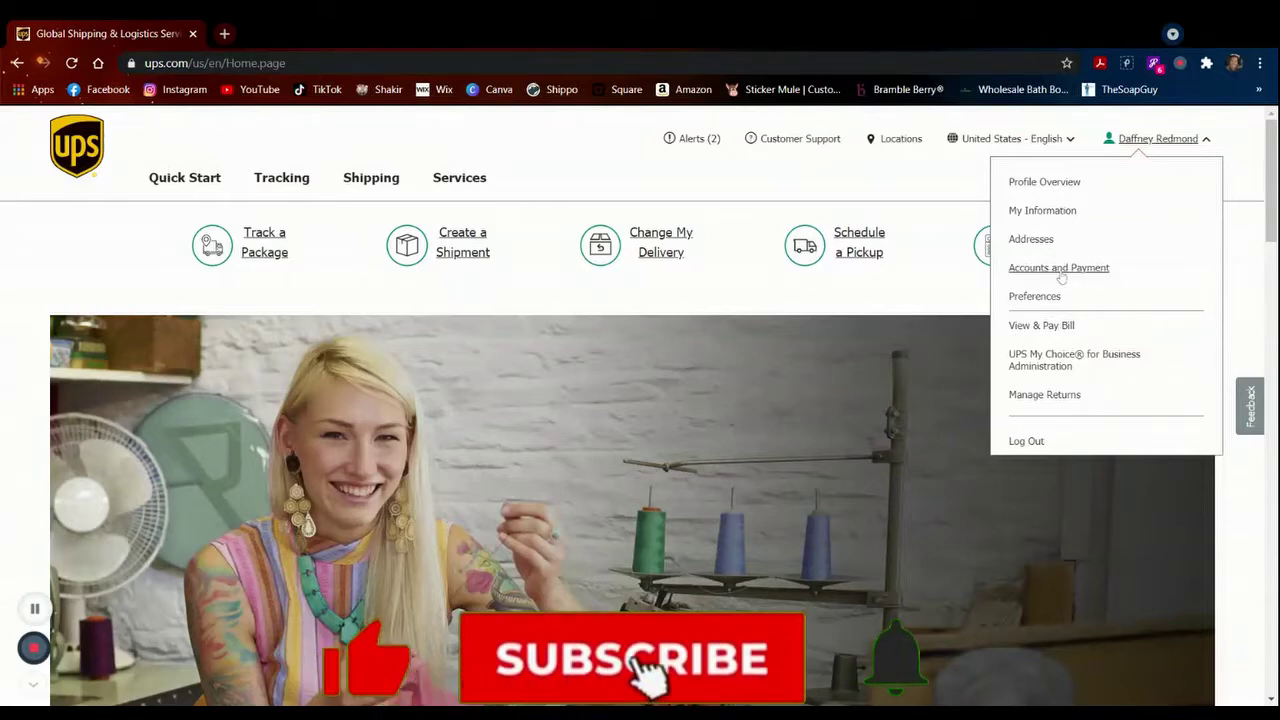
left_click(1058, 268)
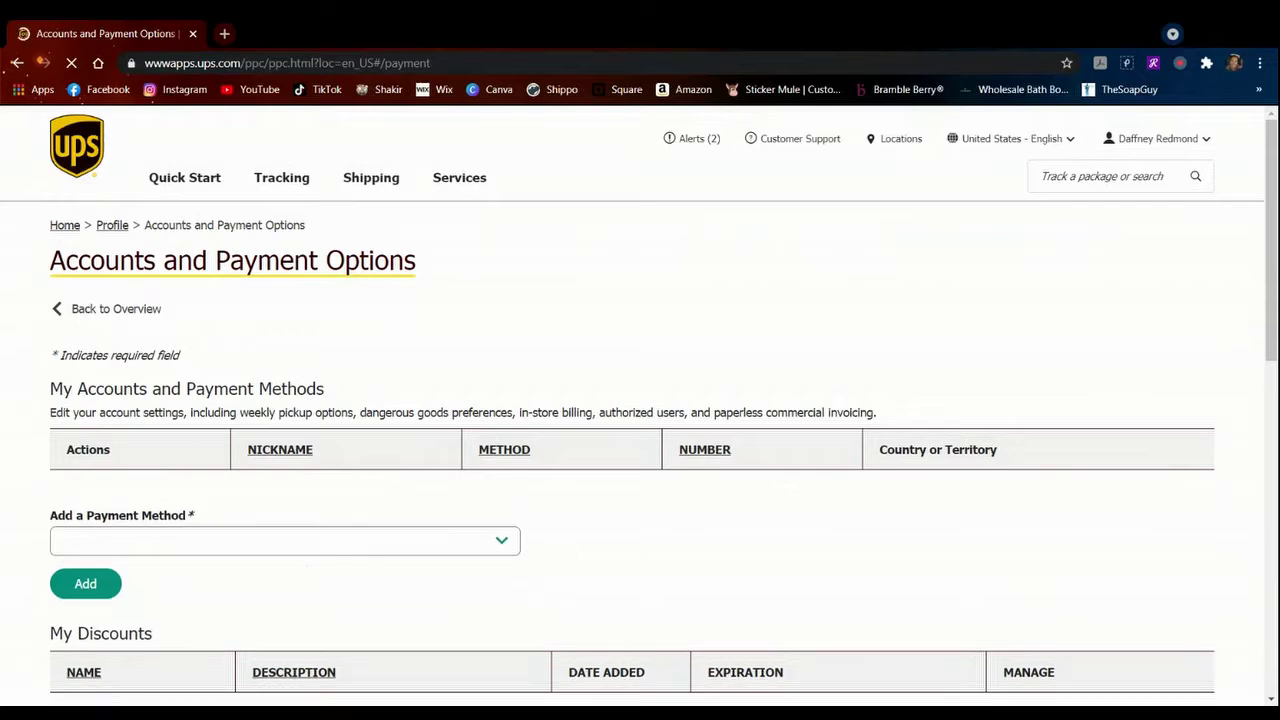
- Review the saved payment methods, checking the Add a Payment Method choices without changing anything
scroll(415, 335, "down", 2)
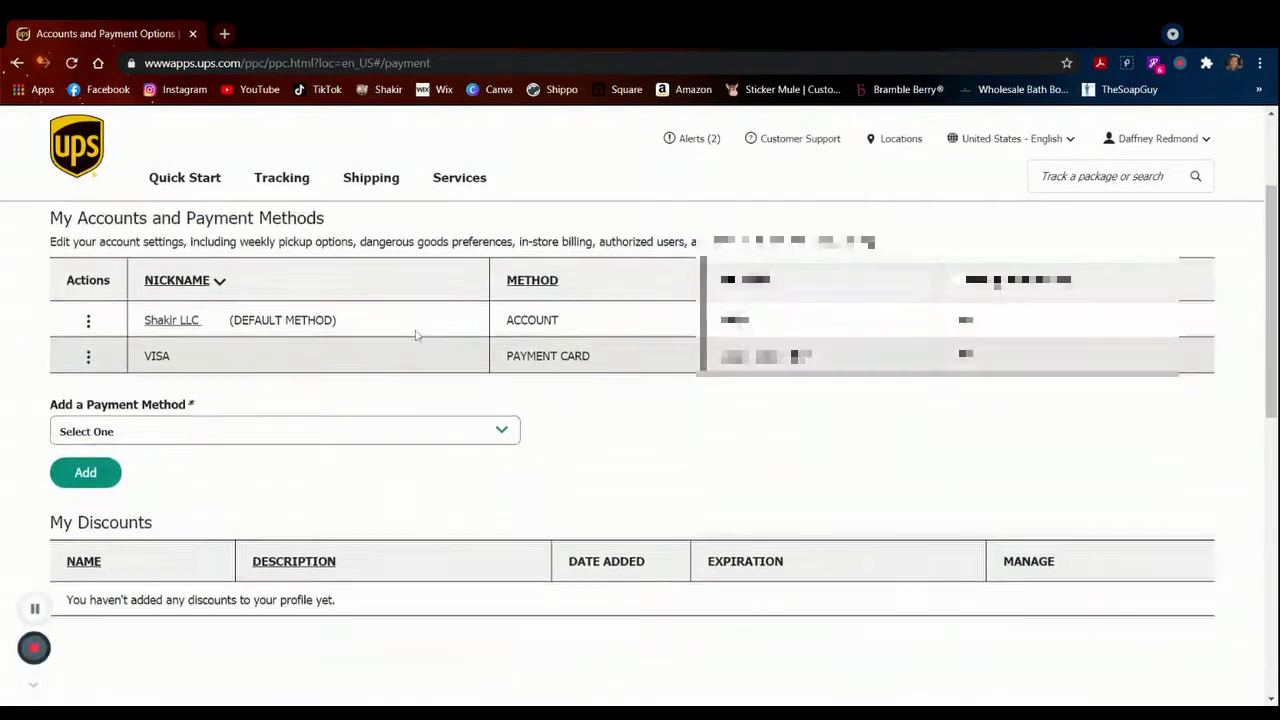
scroll(331, 366, "down", 1)
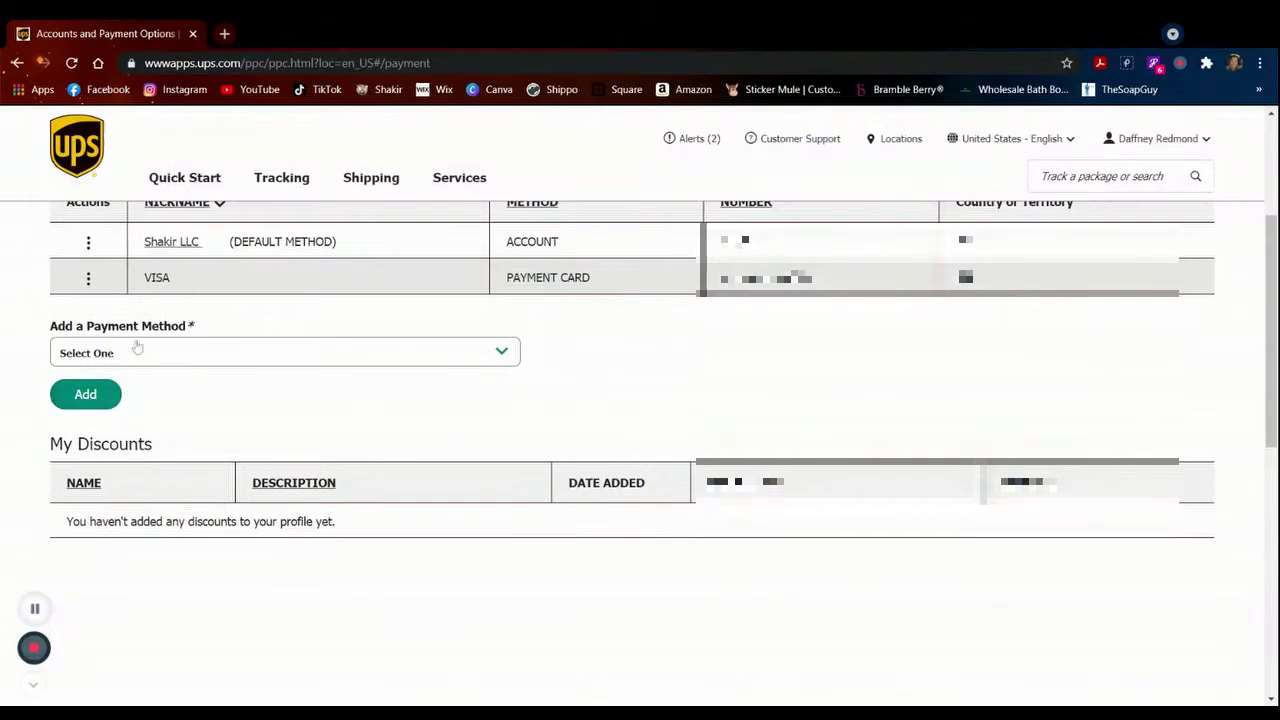
left_click(165, 354)
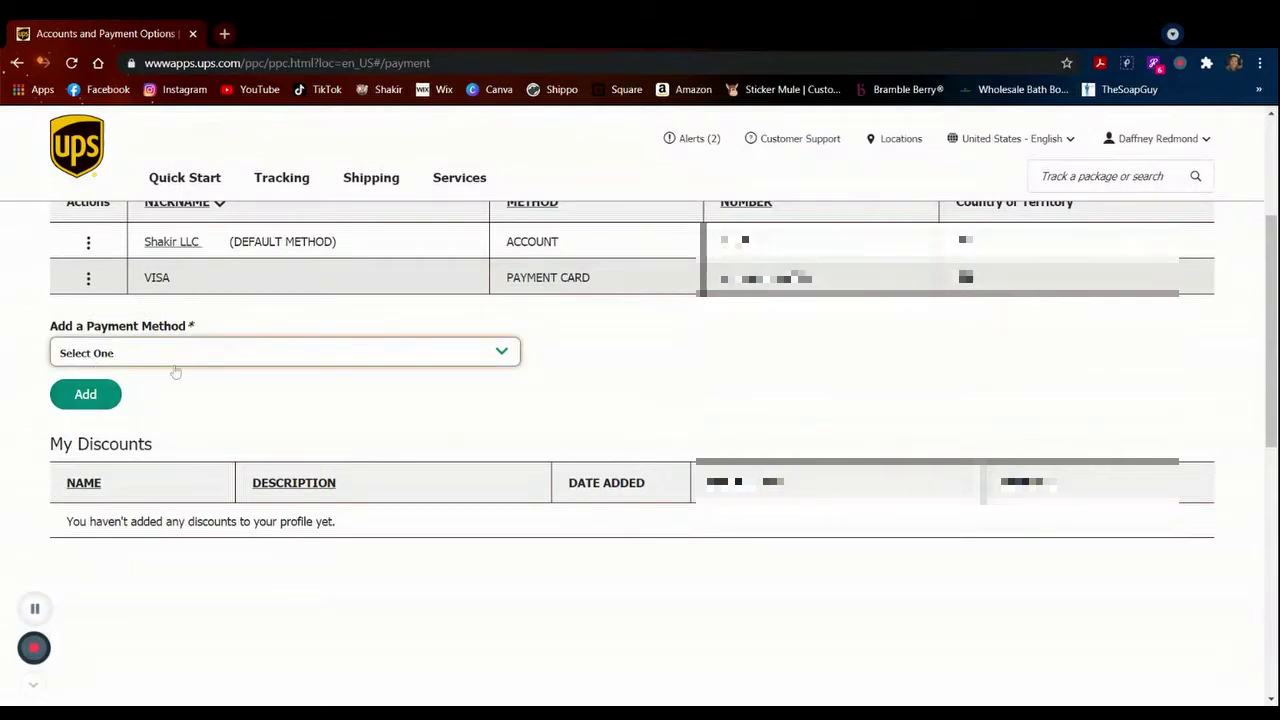
left_click(651, 390)
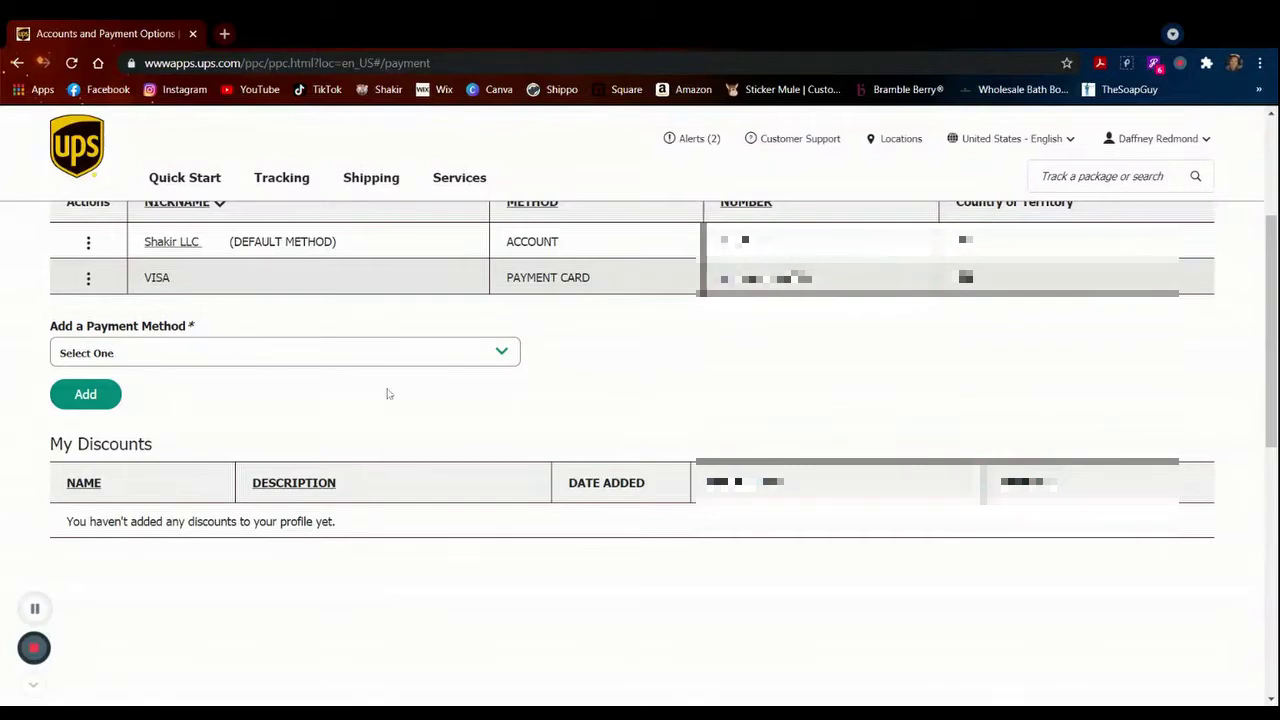
left_click(262, 358)
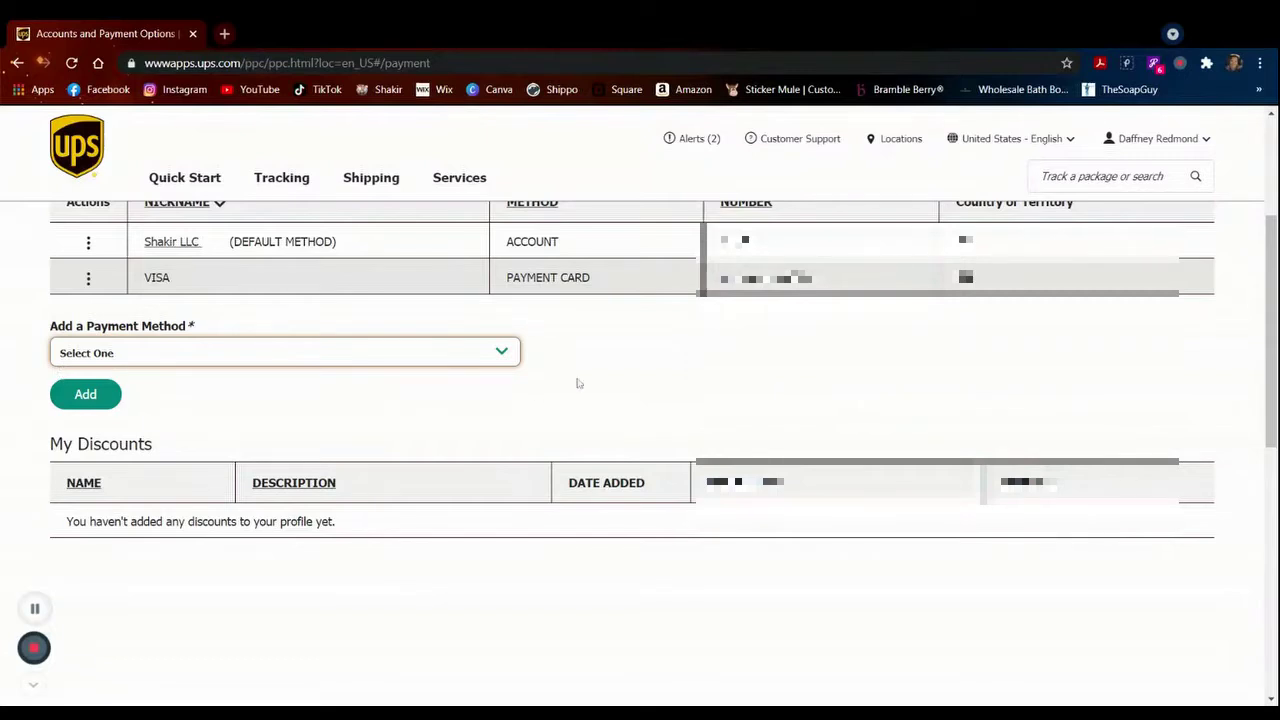
left_click(607, 376)
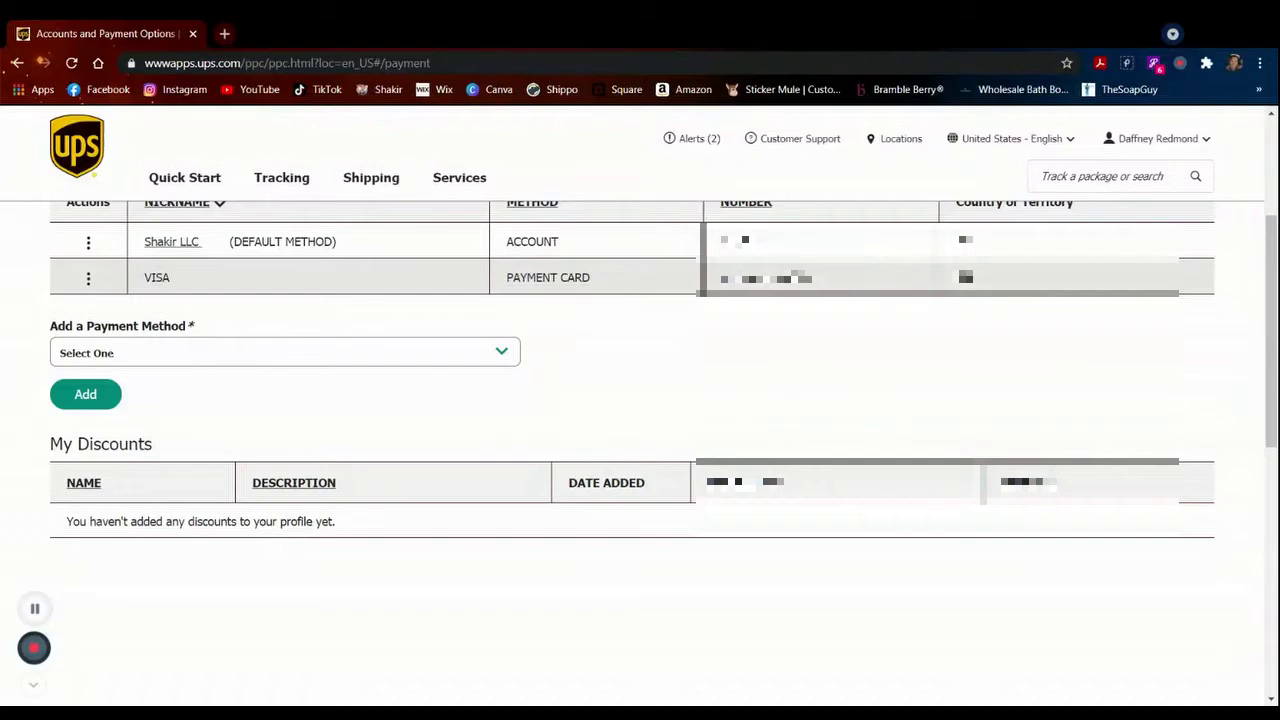
scroll(520, 400, "up", 1)
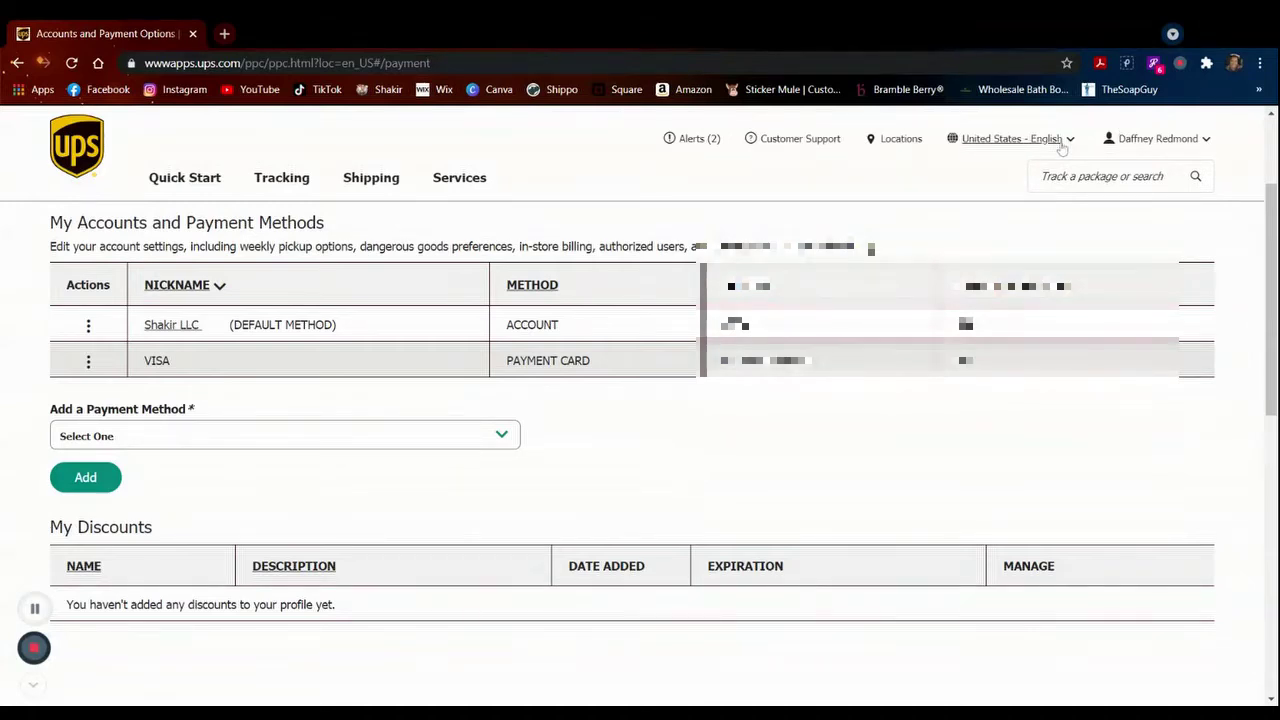
left_click(369, 181)
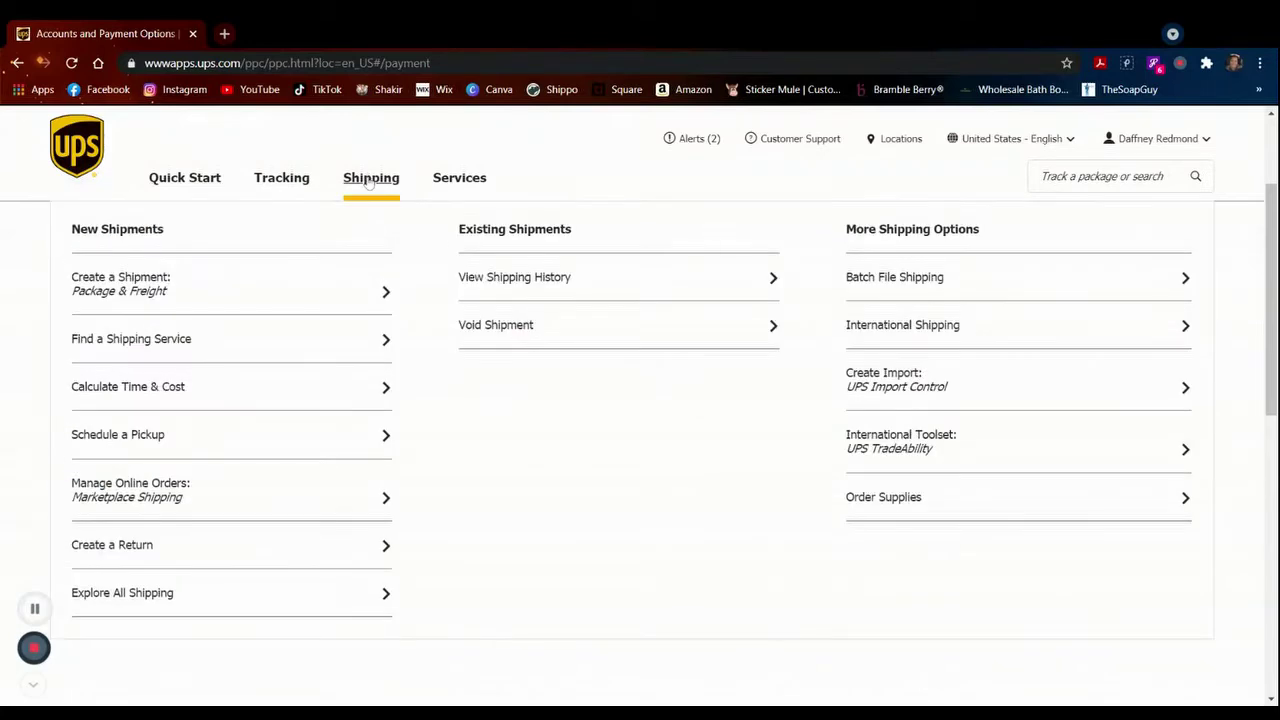
- Go to Order Supplies, start a new supplies order, and open the Labels and Stickers category
left_click(886, 498)
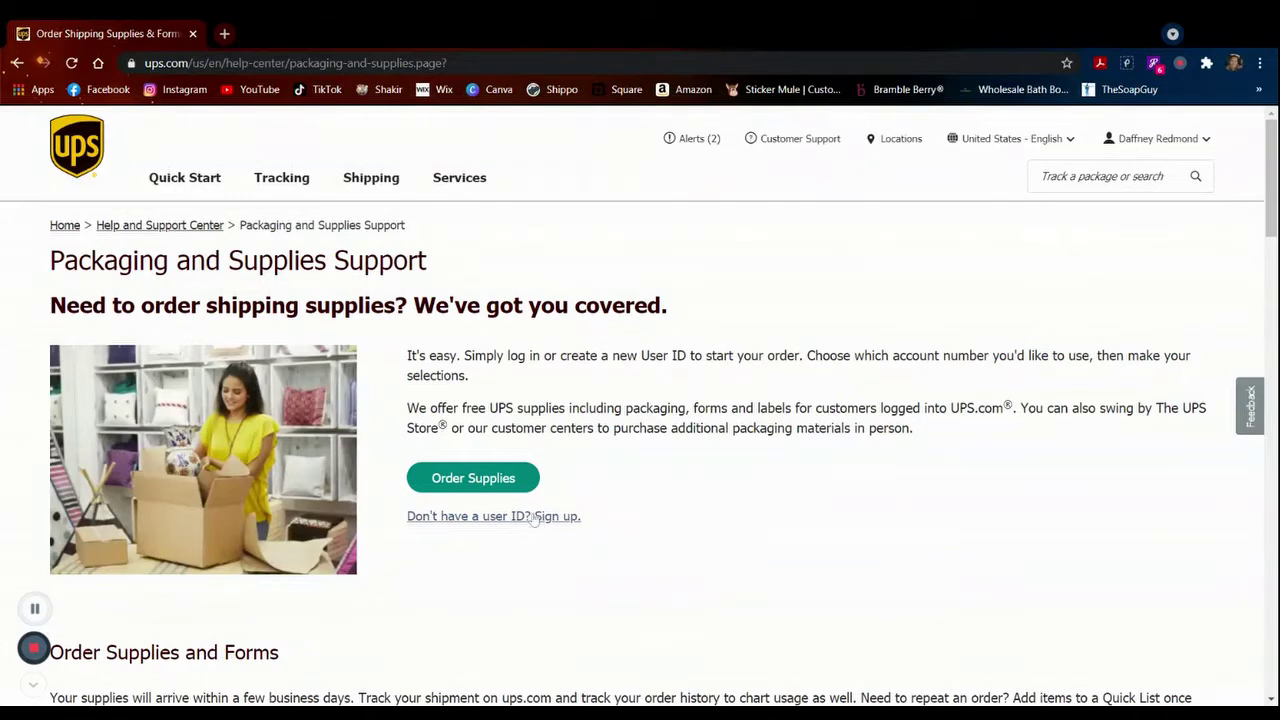
left_click(481, 489)
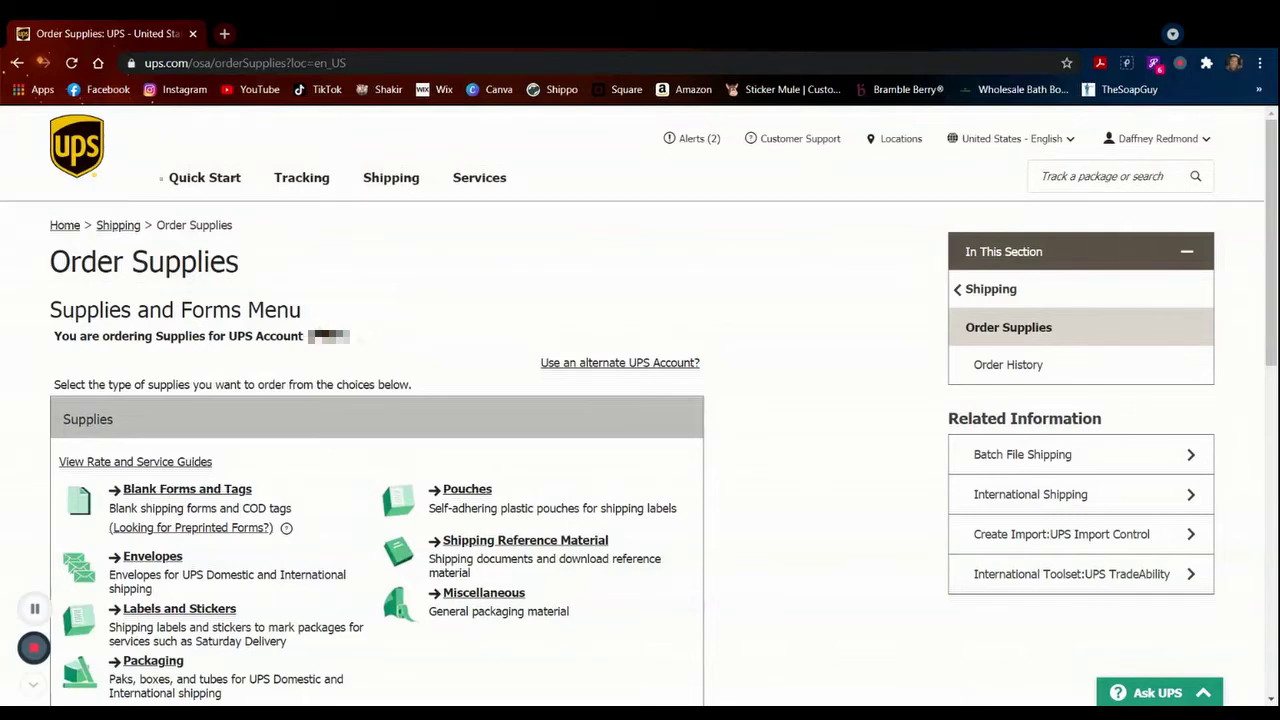
scroll(289, 337, "down", 1)
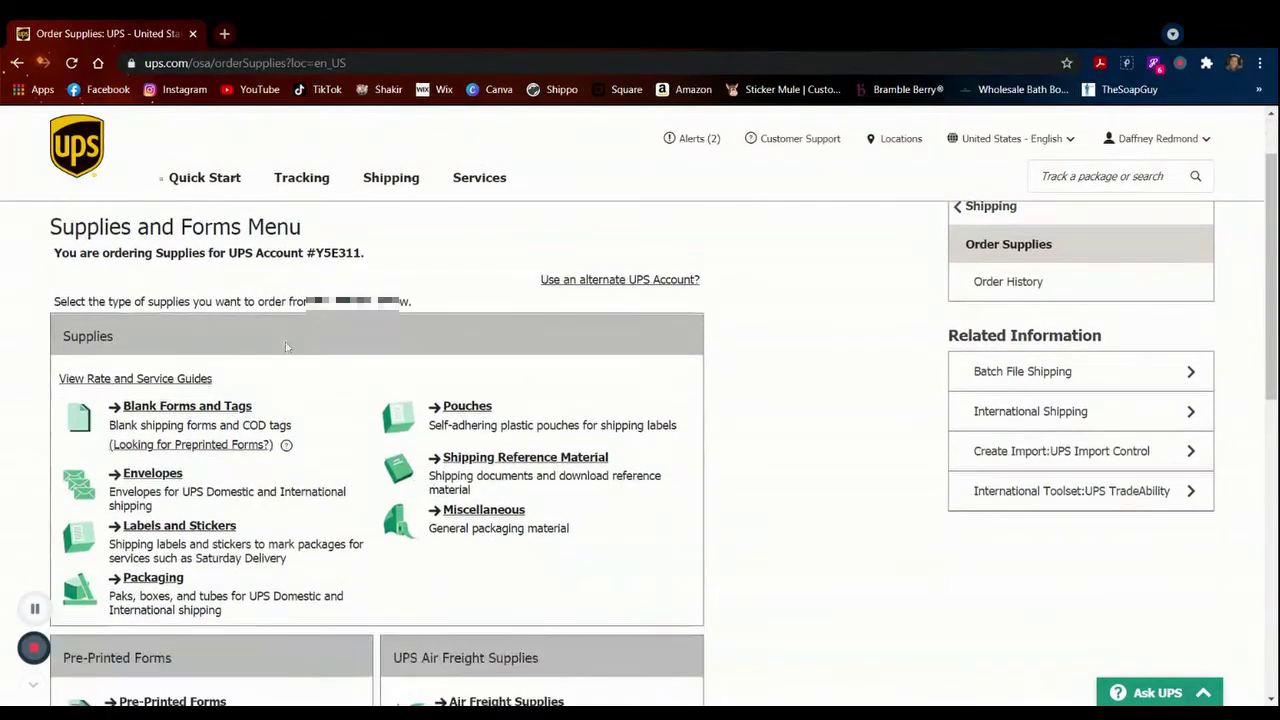
left_click(190, 527)
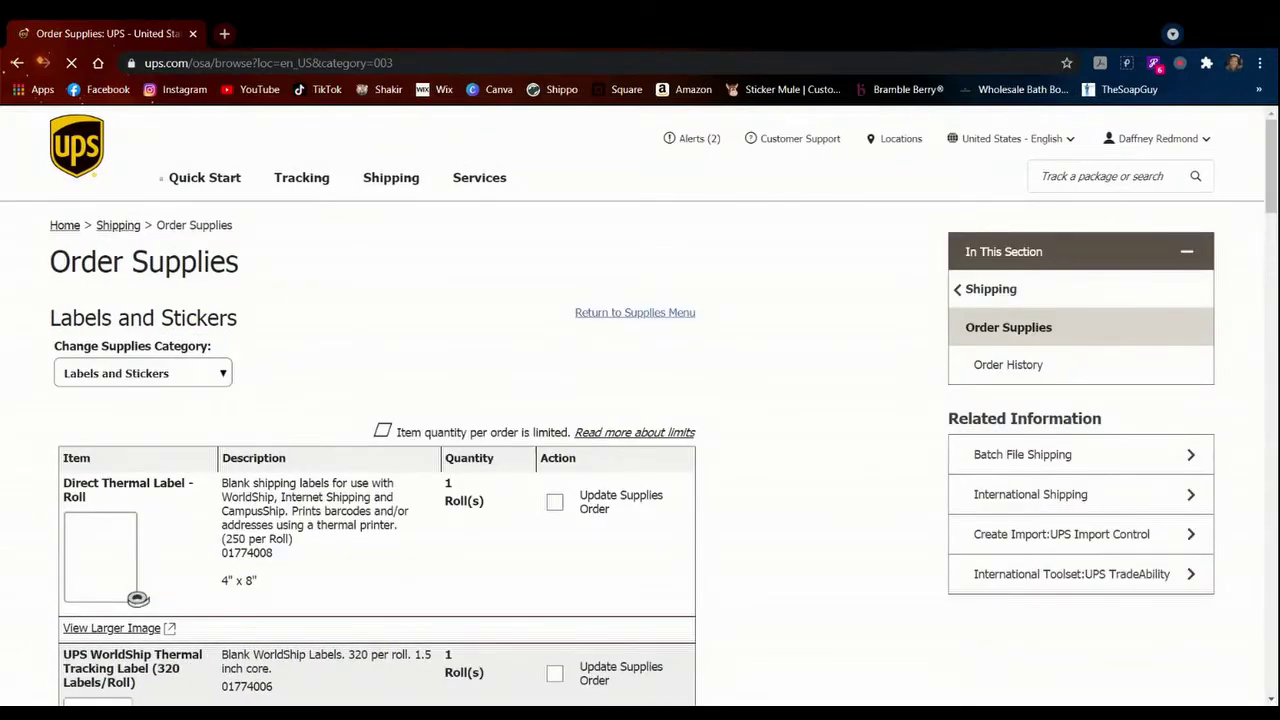
- Find the 4"x6" Direct Thermal Label - Fan-Fold in the catalog and mark one case
scroll(330, 368, "down", 2)
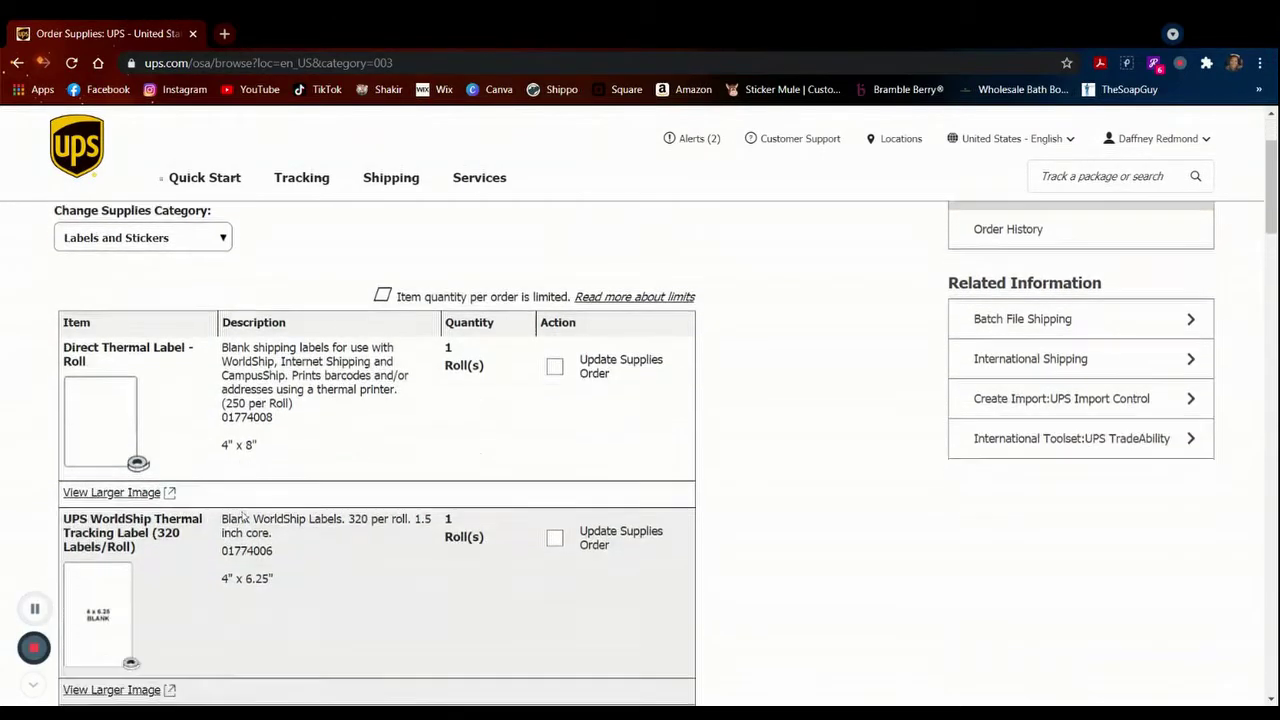
scroll(243, 515, "down", 2)
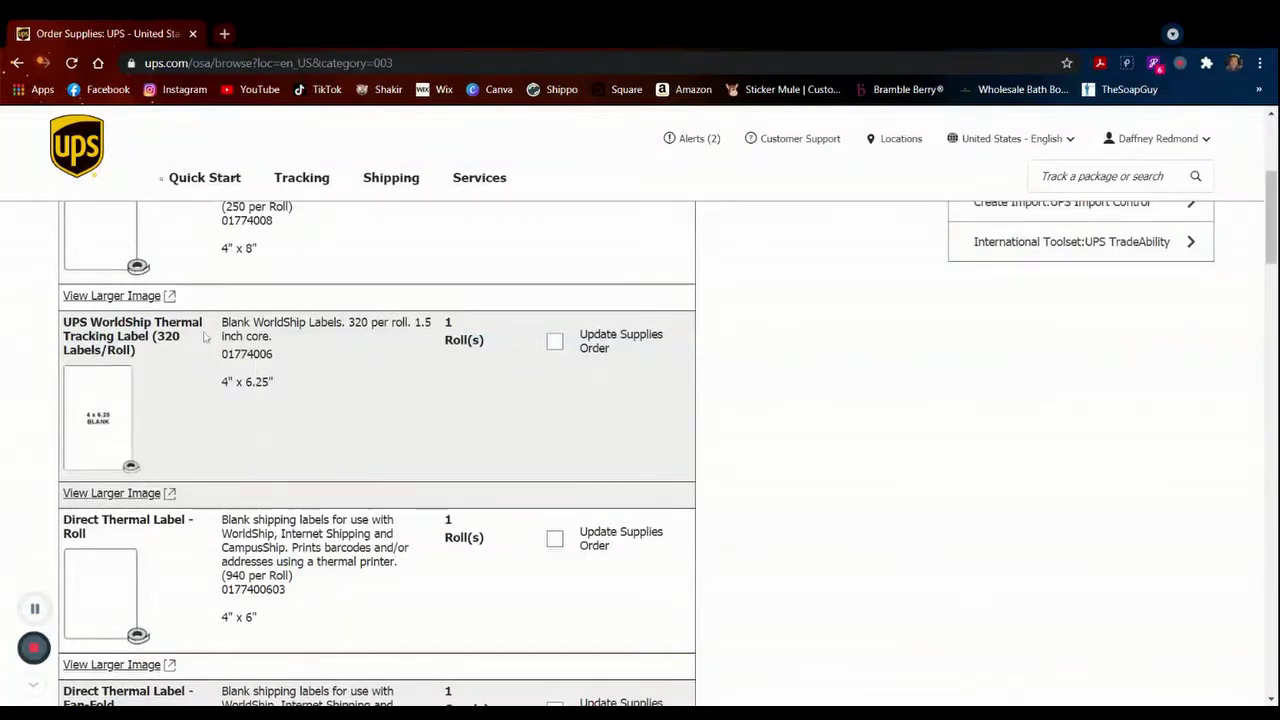
scroll(432, 460, "down", 1)
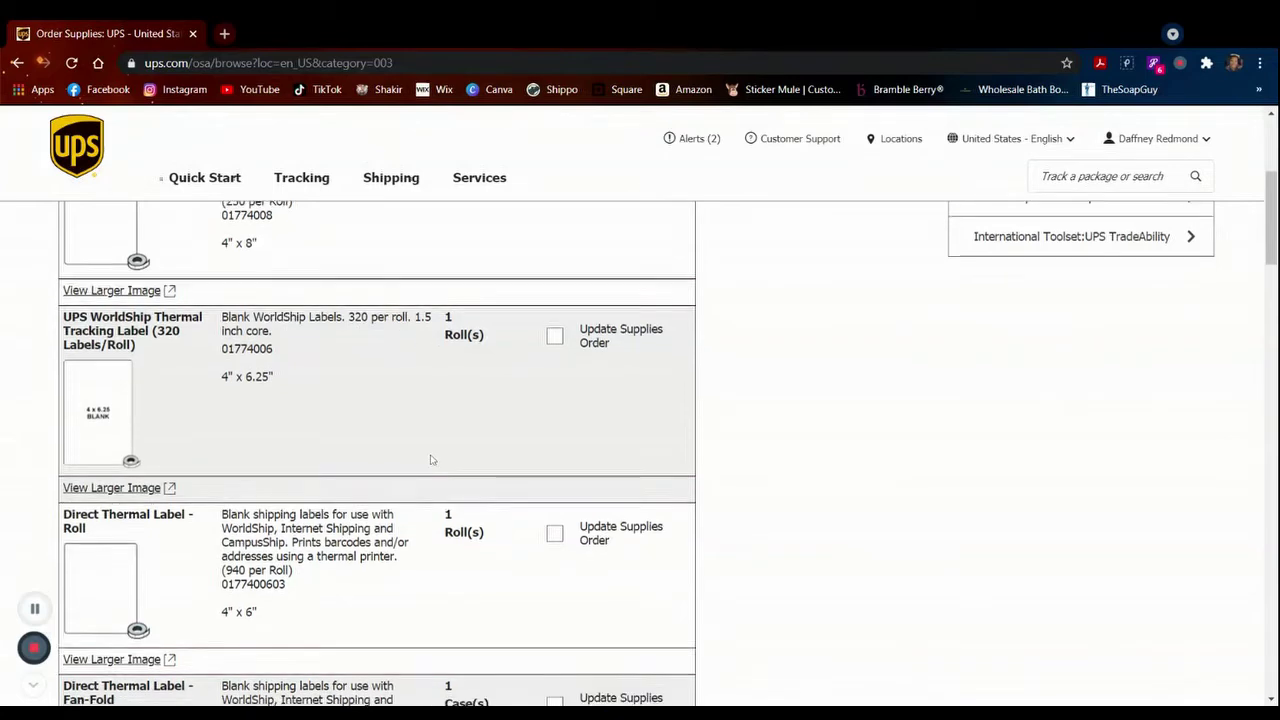
scroll(432, 460, "down", 1)
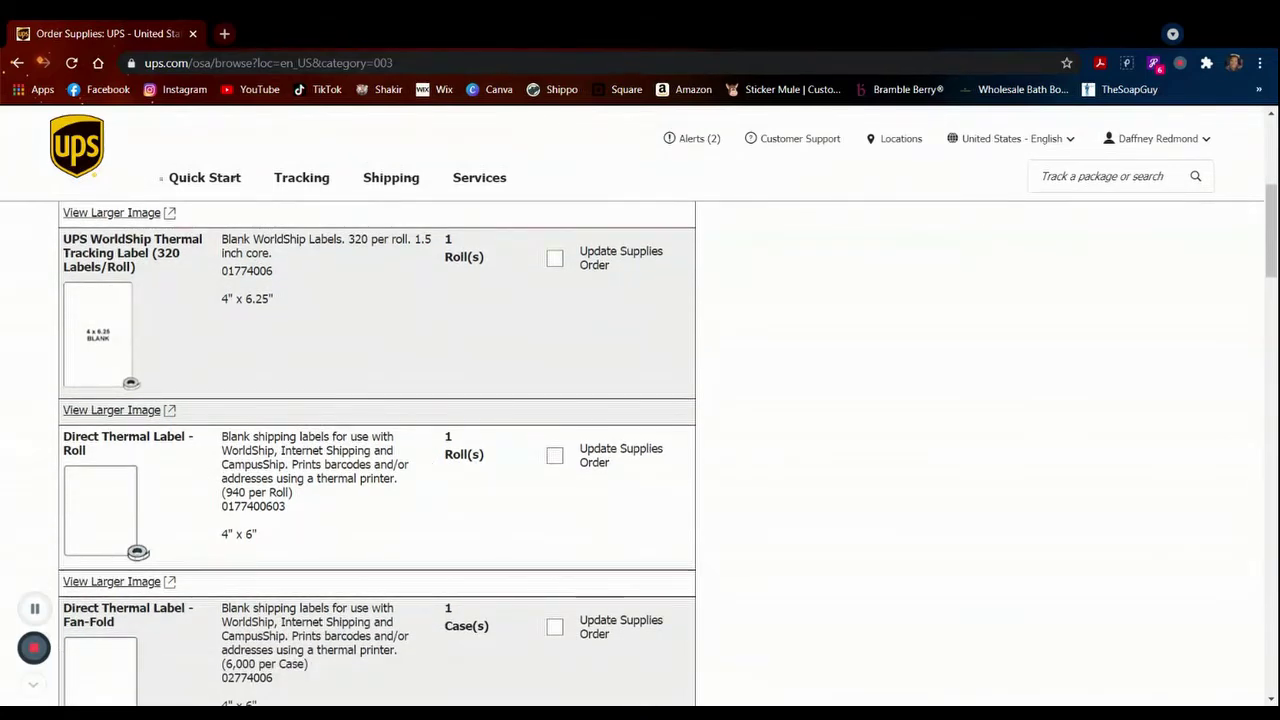
scroll(349, 558, "down", 2)
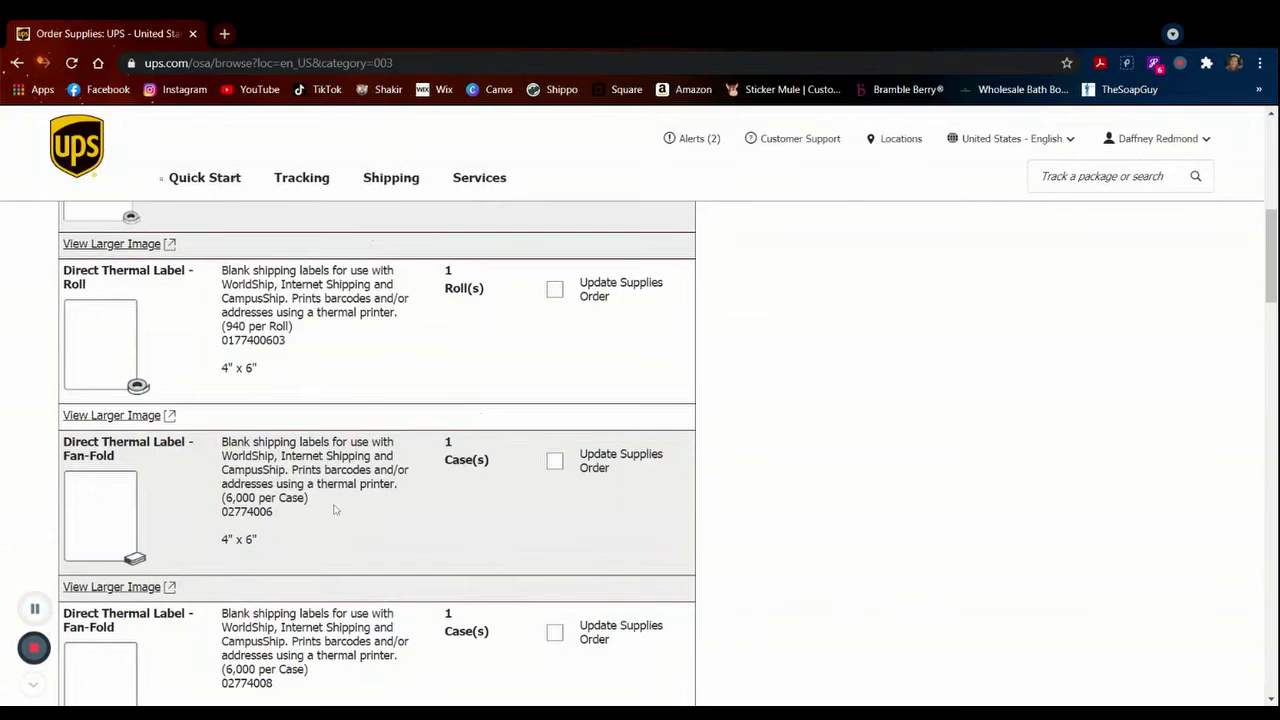
scroll(335, 510, "down", 2)
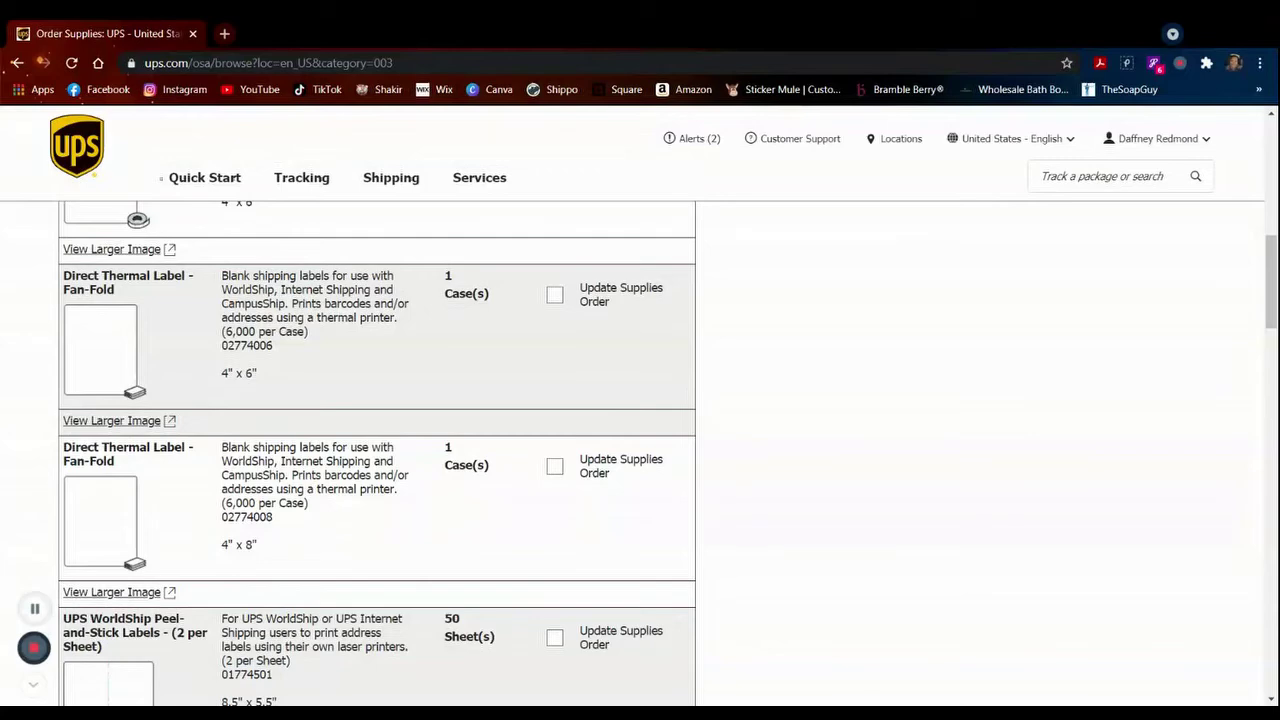
scroll(227, 526, "down", 3)
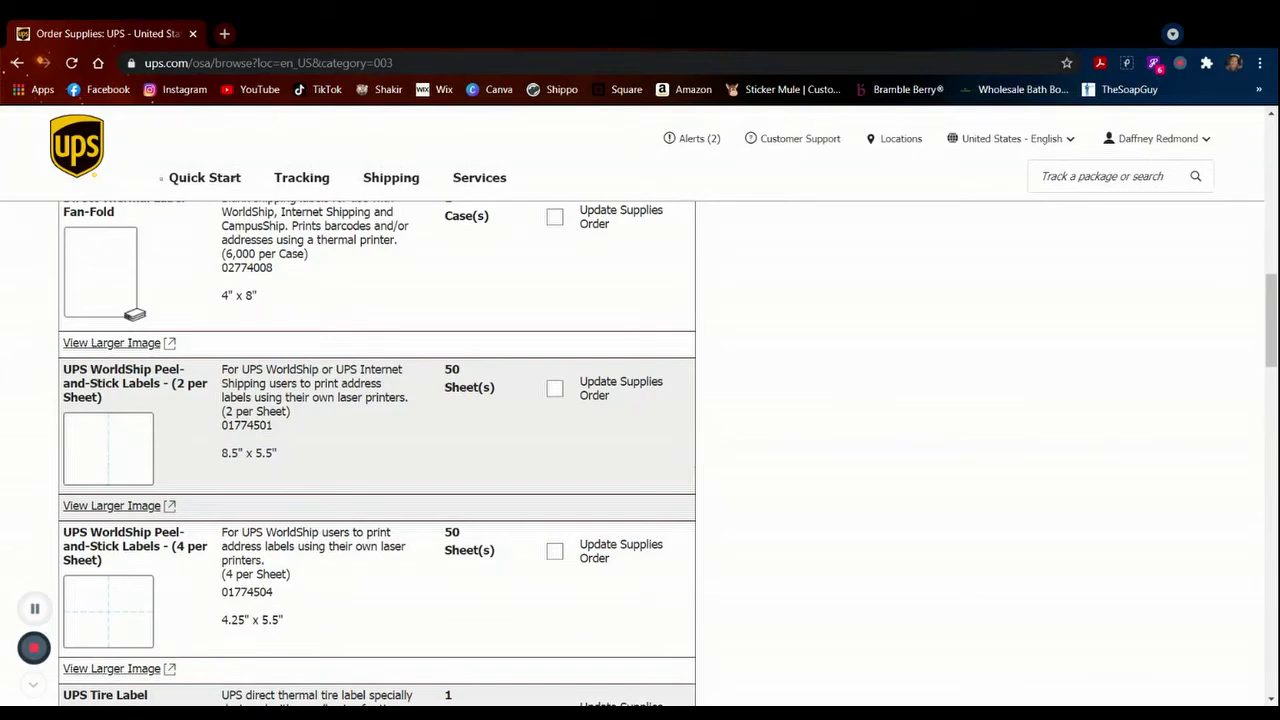
scroll(166, 366, "down", 5)
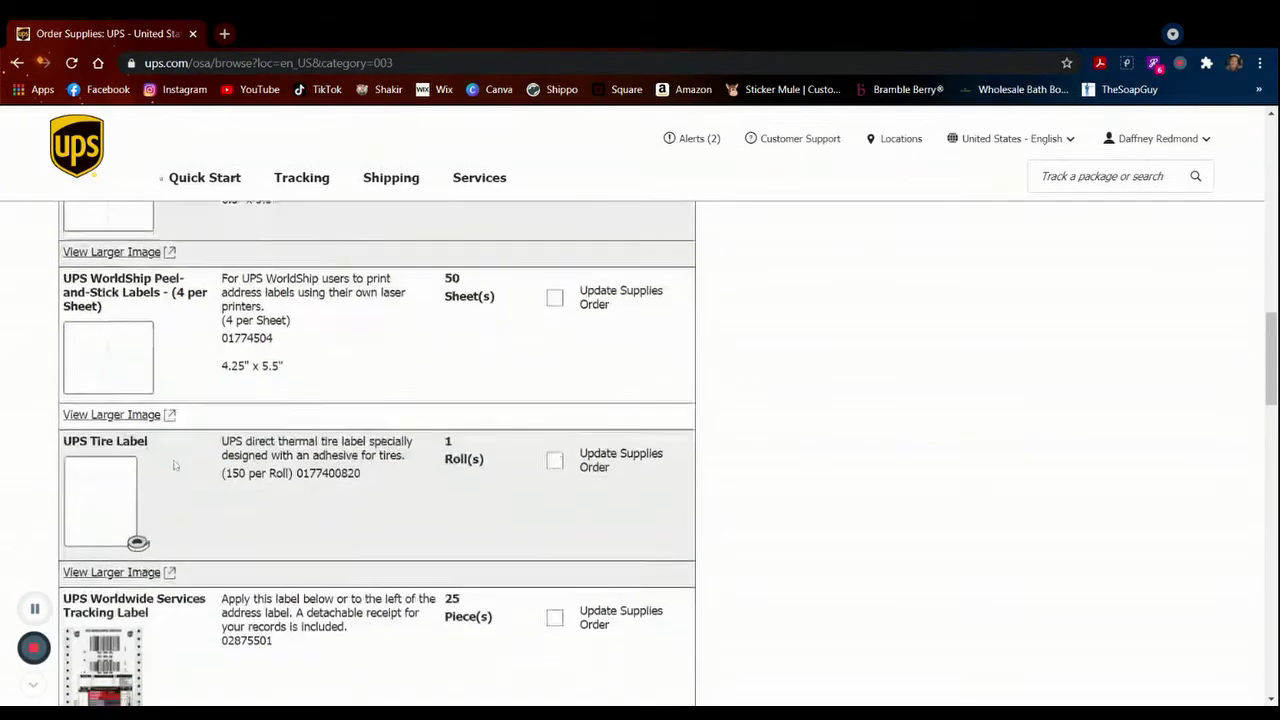
scroll(175, 465, "down", 4)
scroll(176, 460, "up", 10)
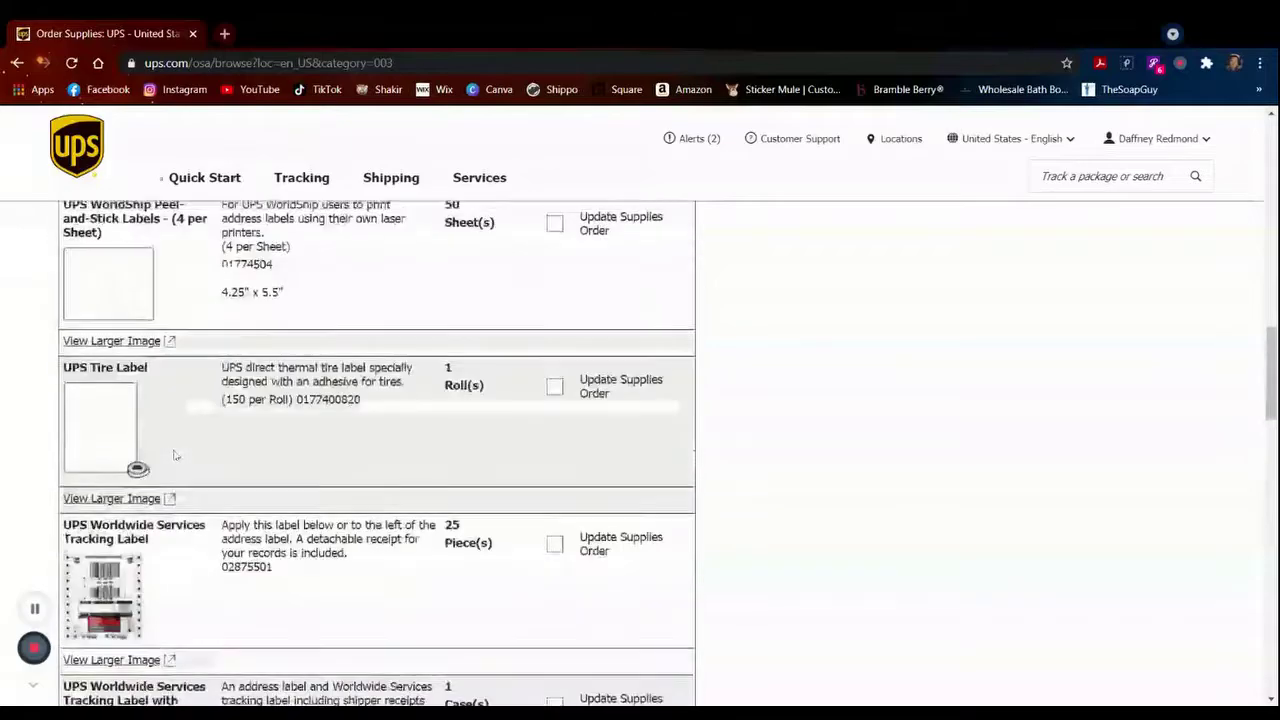
scroll(797, 392, "down", 3)
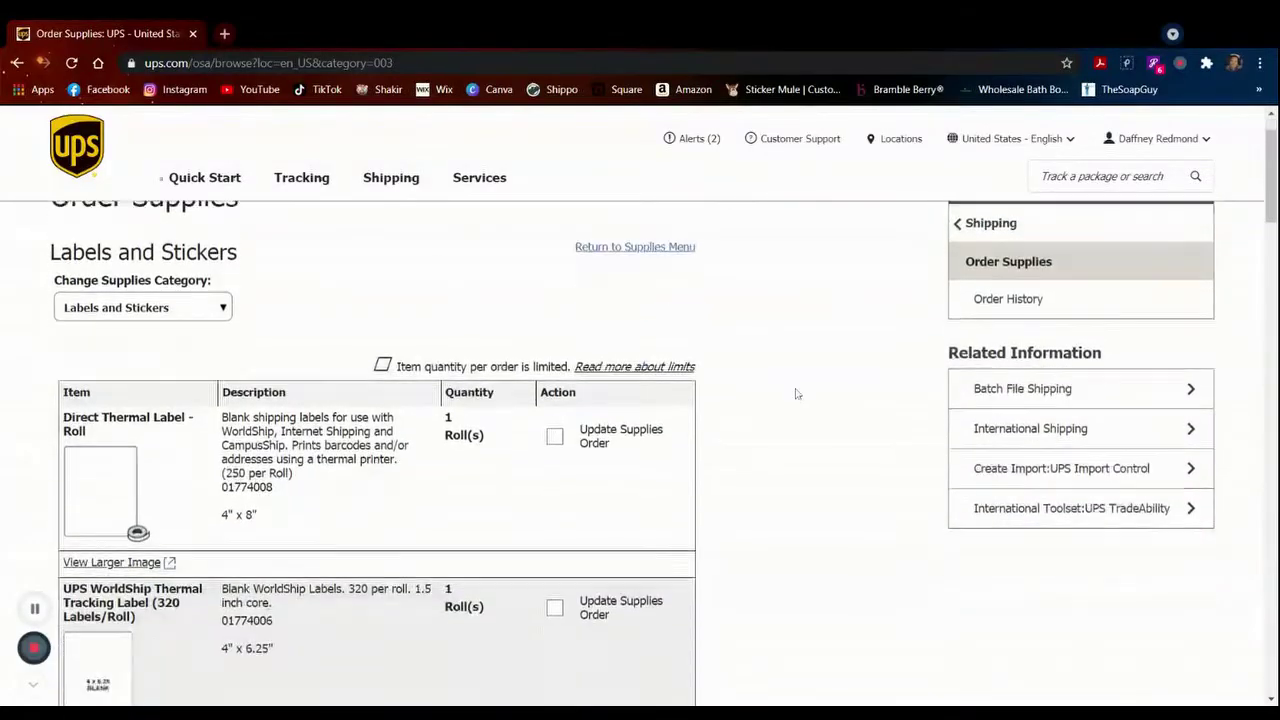
scroll(580, 354, "down", 2)
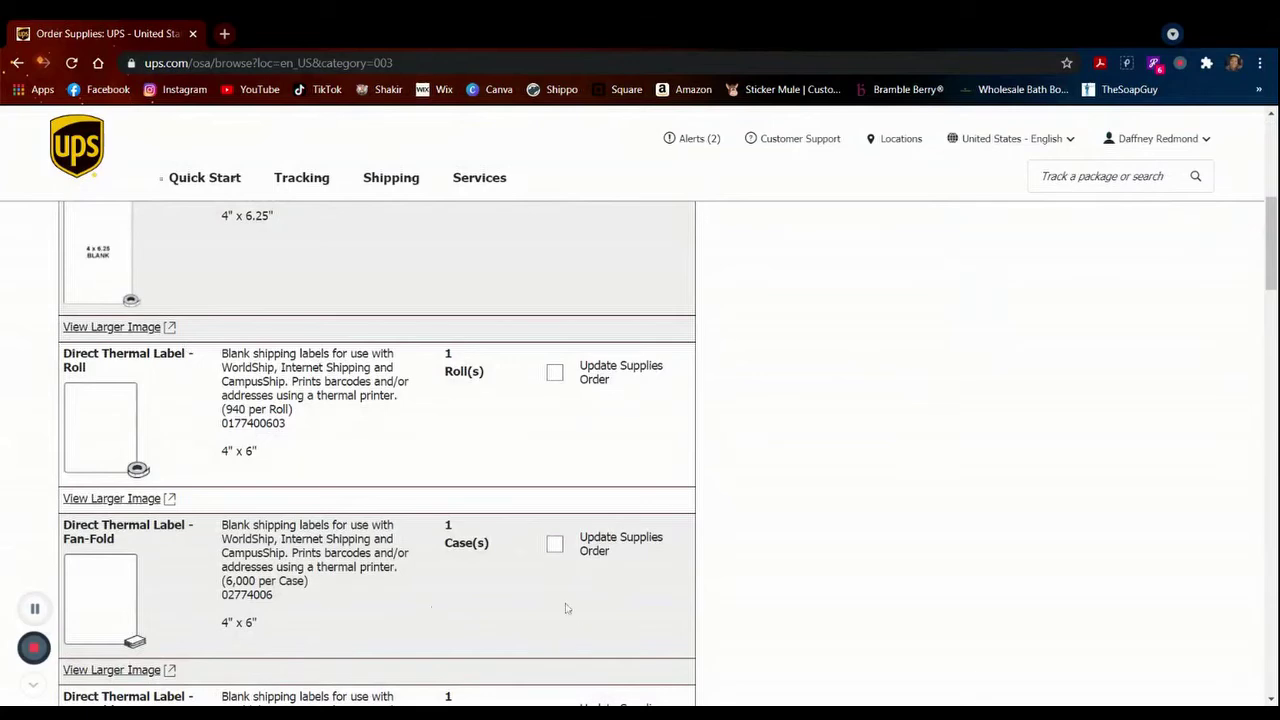
left_click(555, 544)
- Add the marked 4"x6" fan-fold label case to the supplies order
scroll(600, 445, "down", 2)
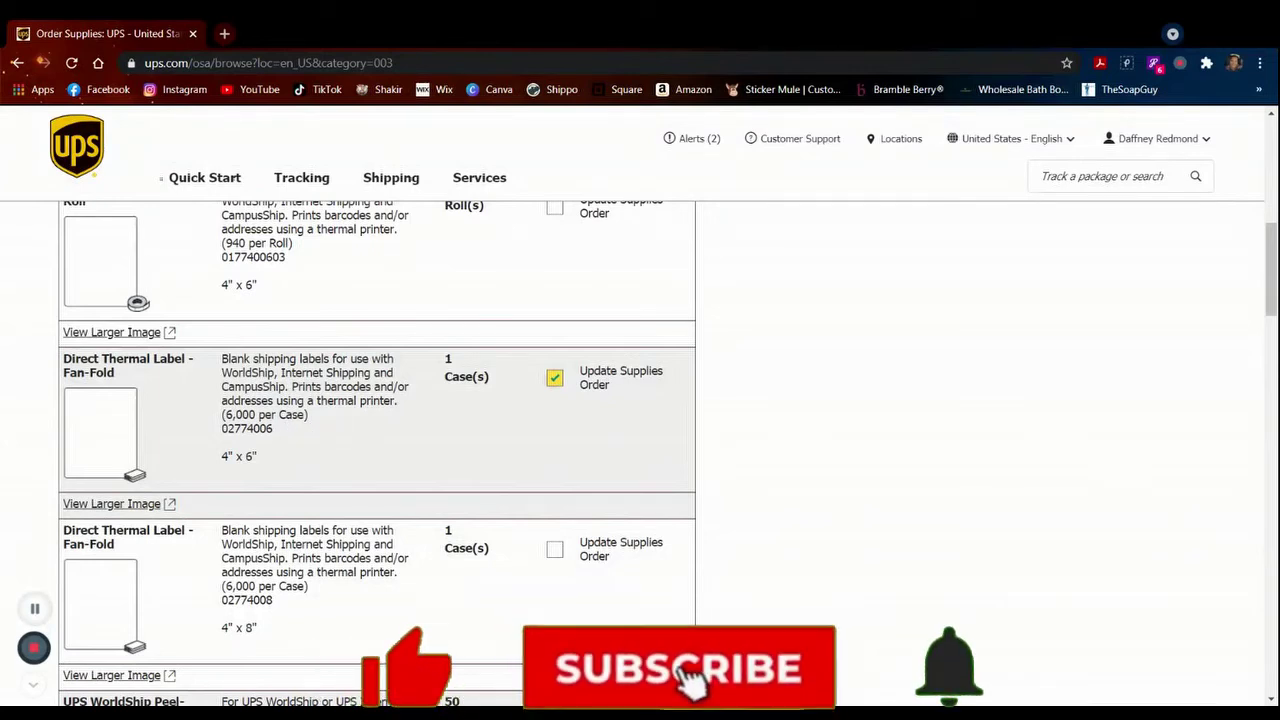
scroll(497, 430, "down", 1)
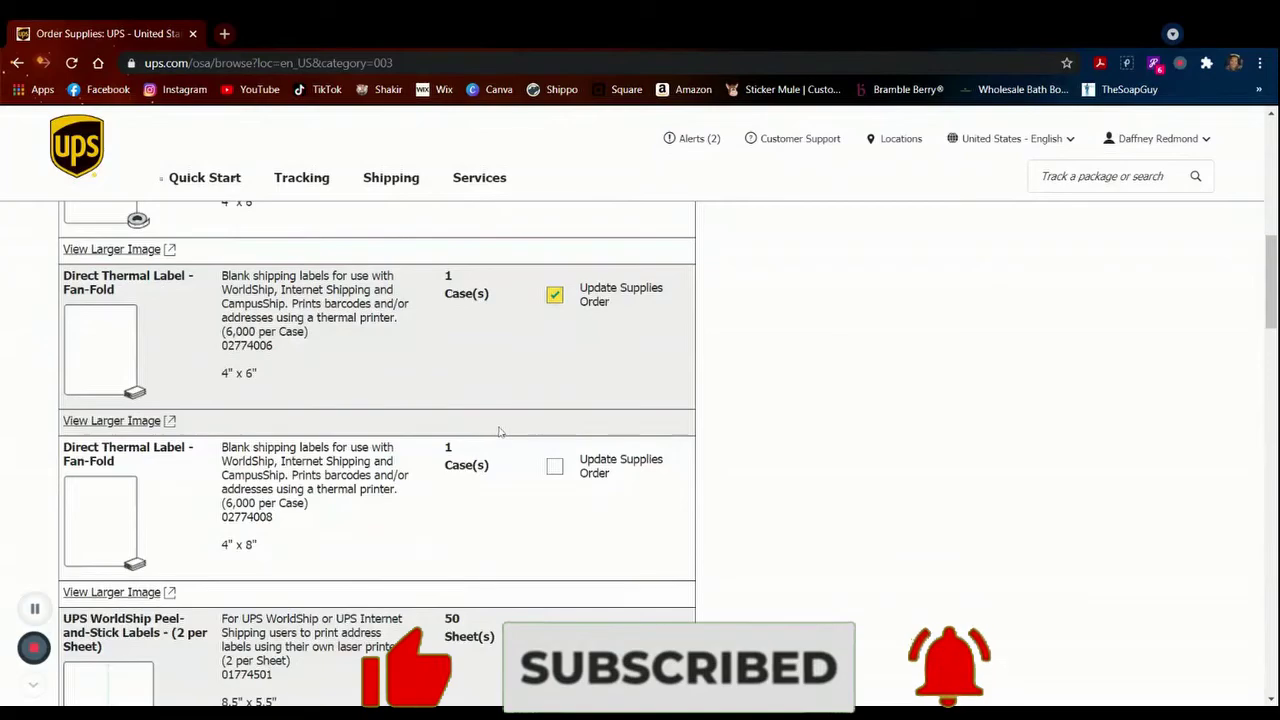
scroll(574, 410, "down", 6)
scroll(574, 410, "down", 15)
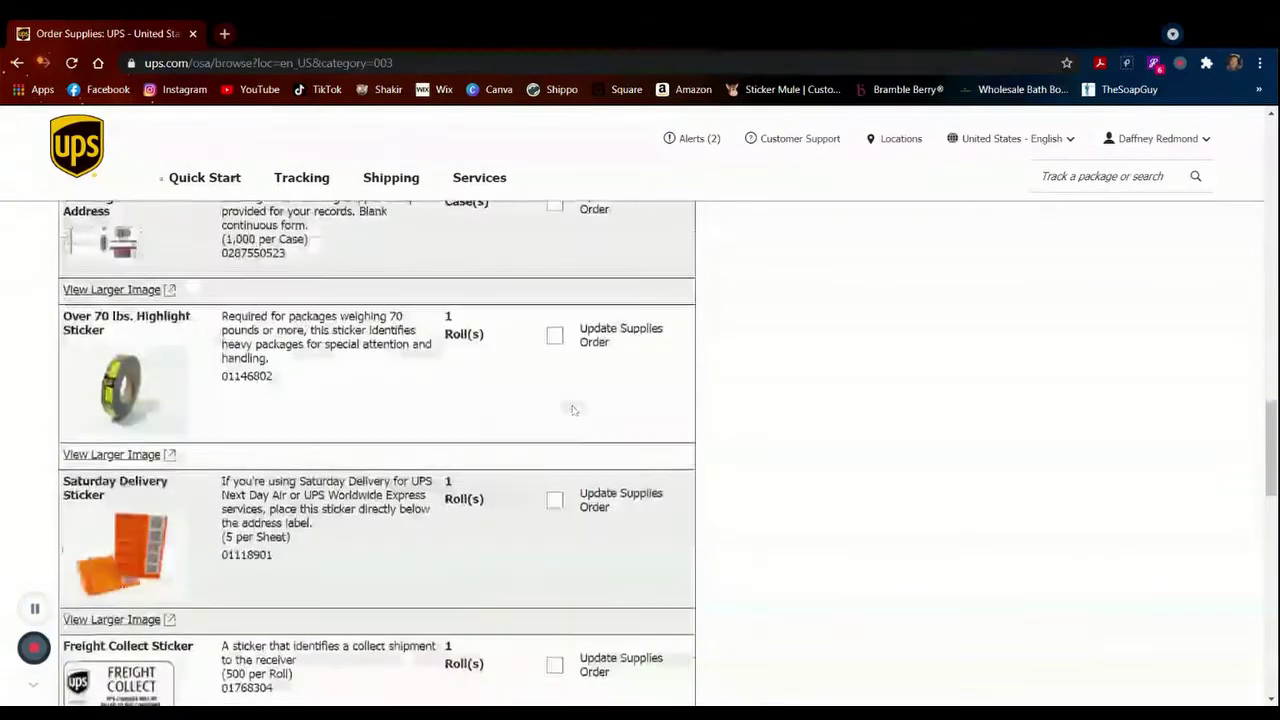
scroll(560, 450, "down", 1)
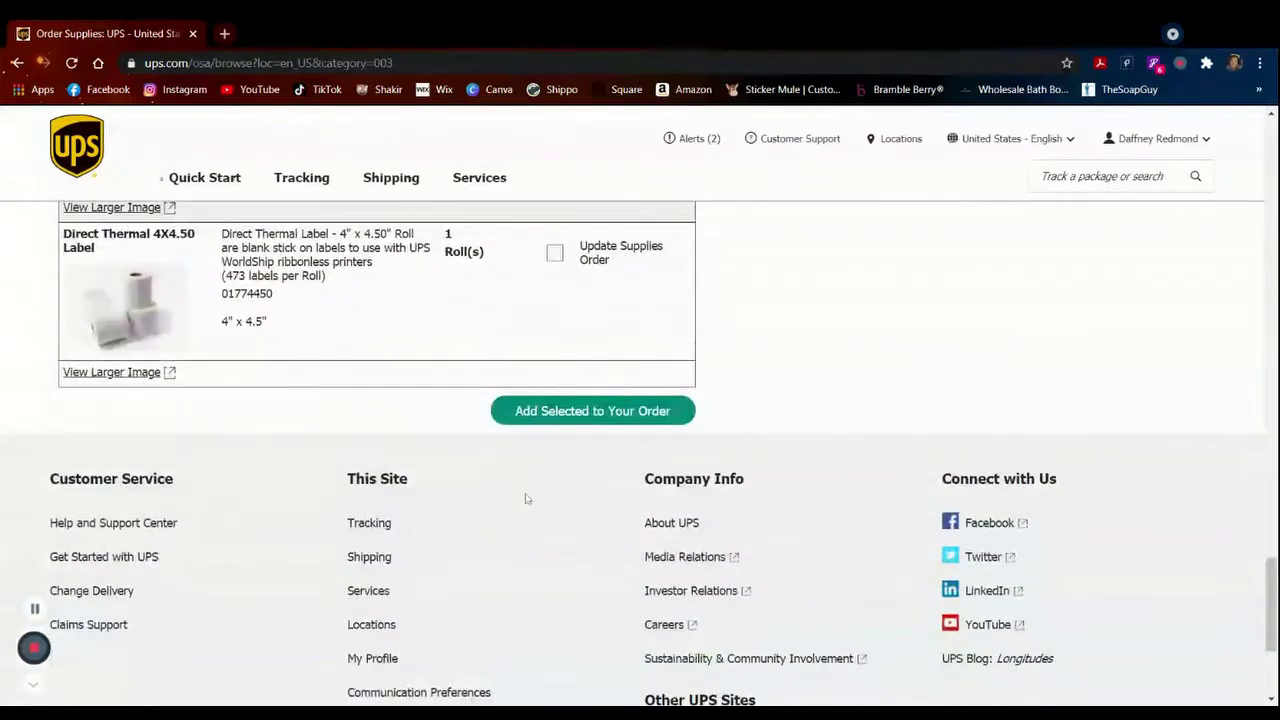
left_click(553, 411)
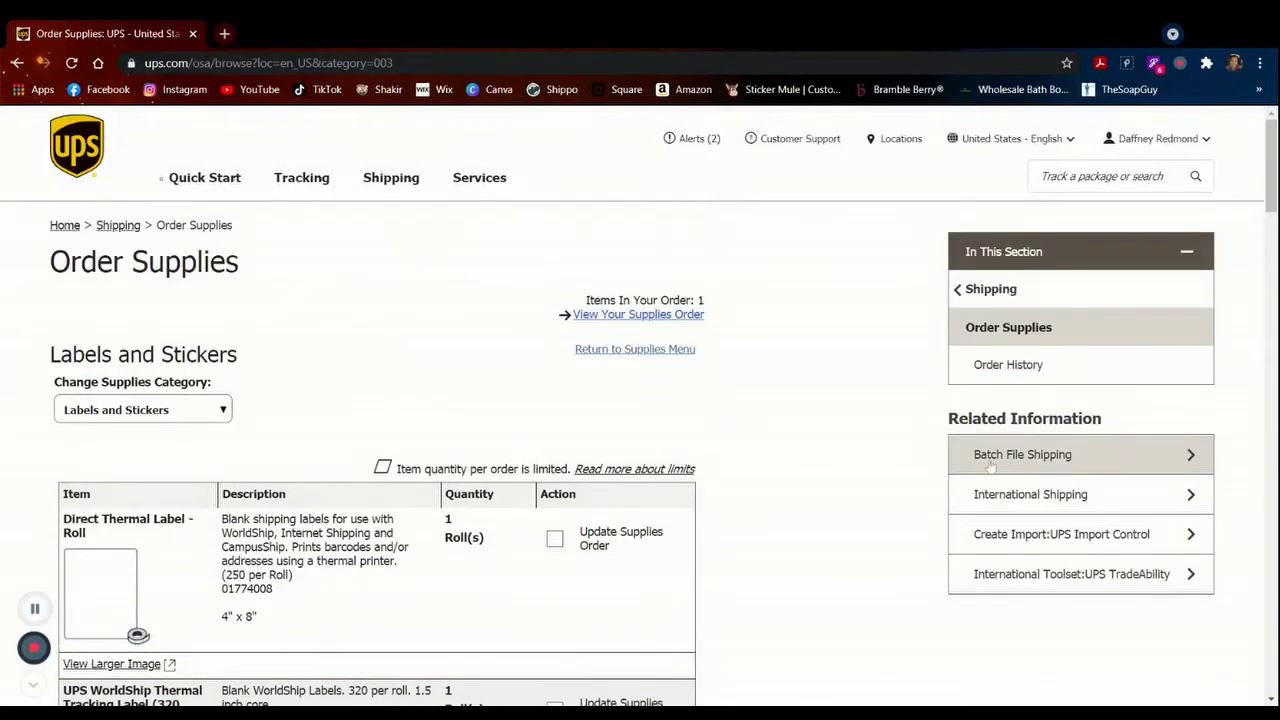
- Open the supplies order review and check the one case of 4"x6" fan-fold labels and shipping details
scroll(687, 398, "down", 2)
scroll(688, 398, "down", 2)
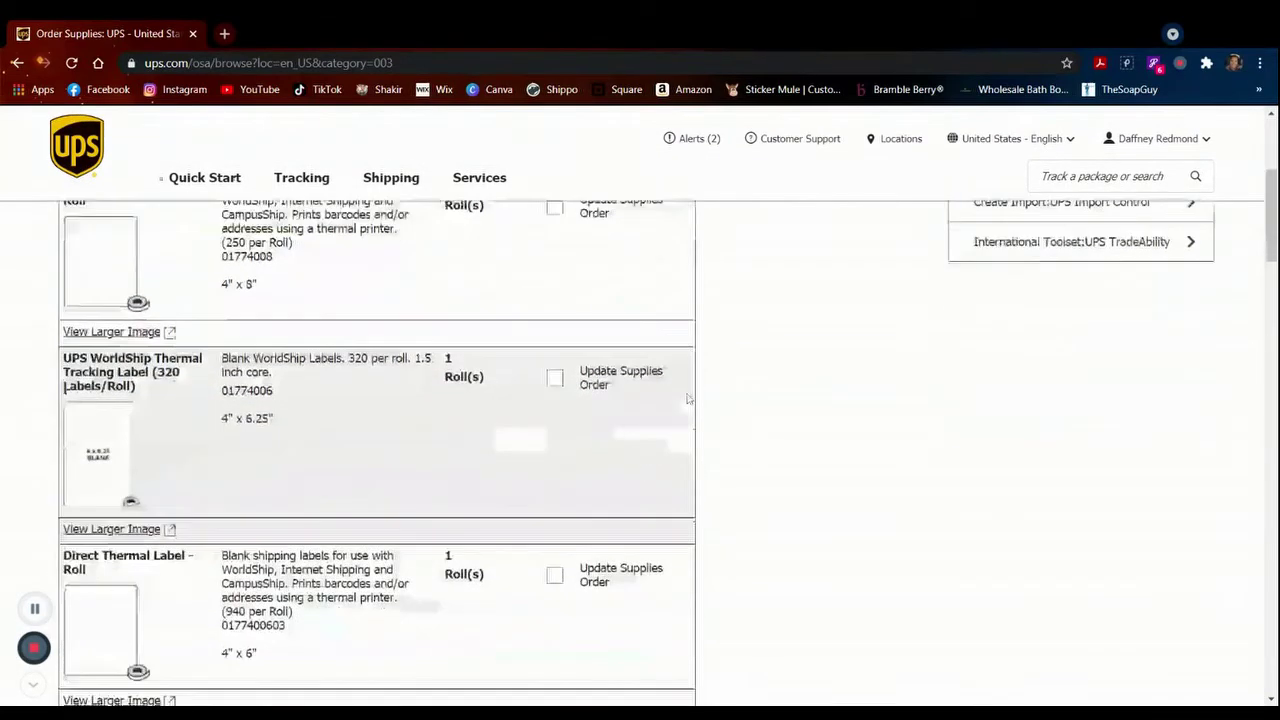
scroll(692, 398, "up", 4)
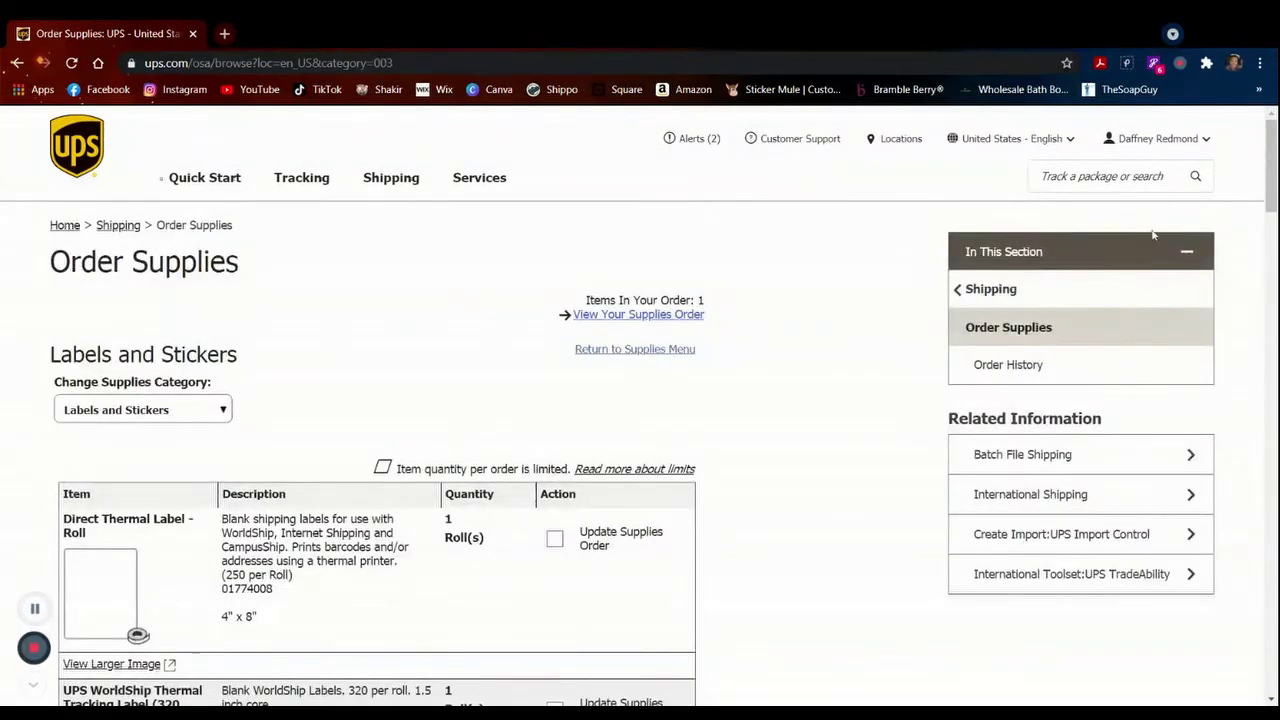
left_click(627, 316)
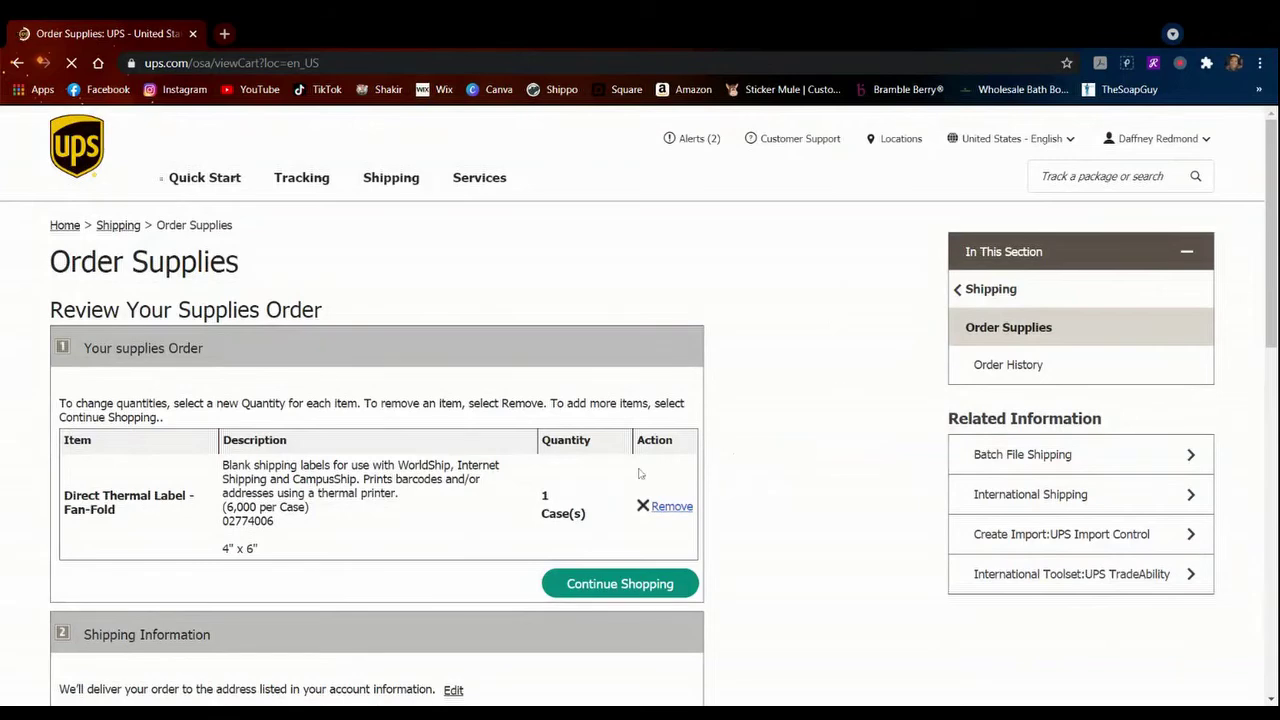
scroll(340, 366, "down", 1)
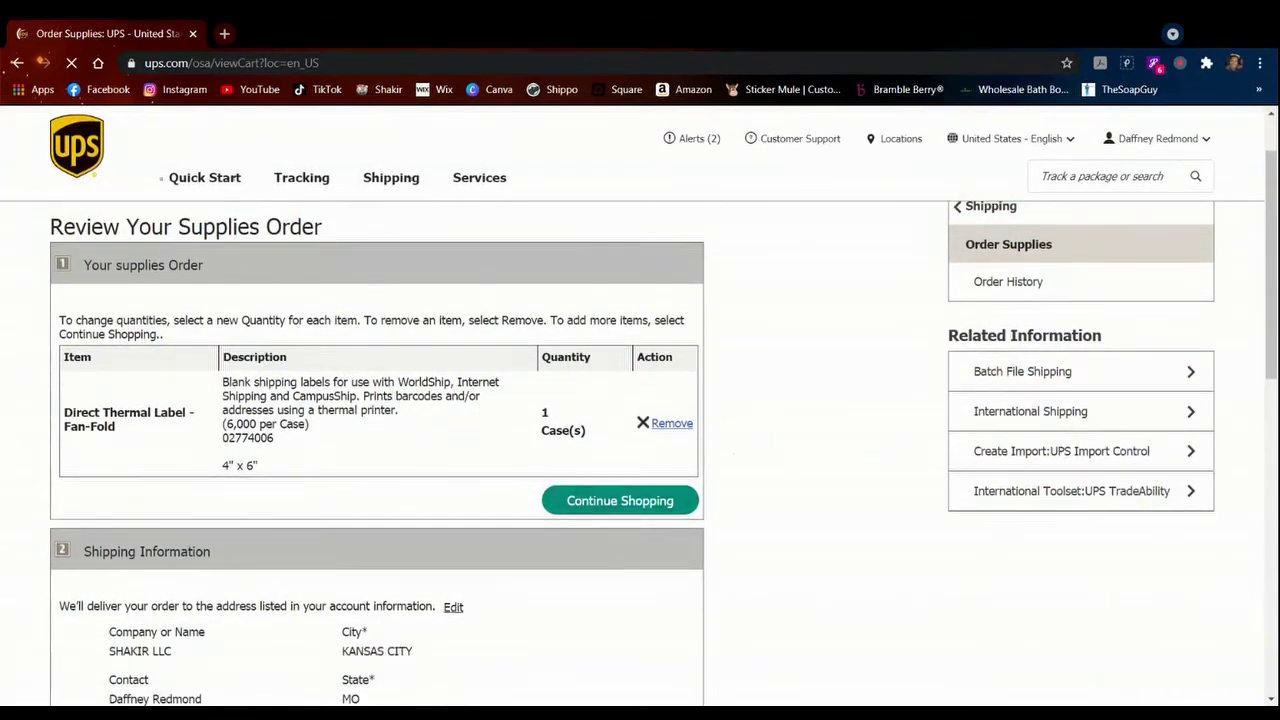
scroll(366, 440, "down", 4)
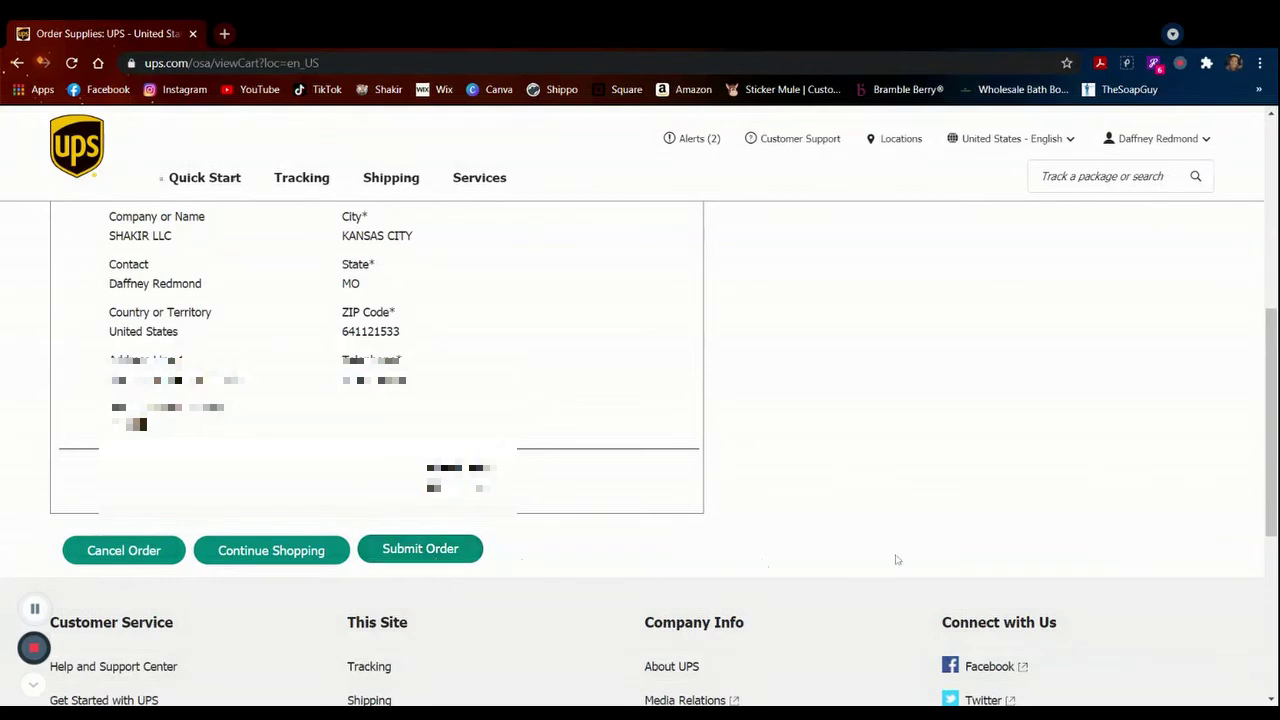
scroll(897, 560, "up", 1)
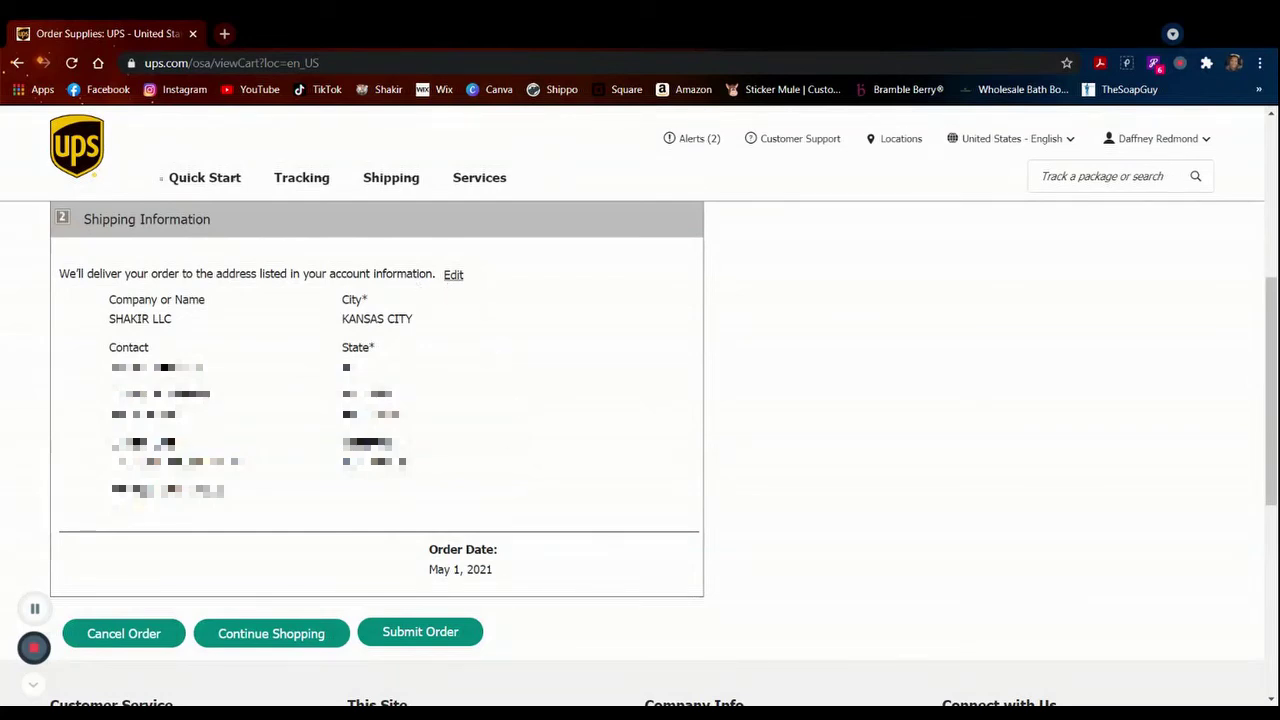
scroll(892, 487, "up", 5)
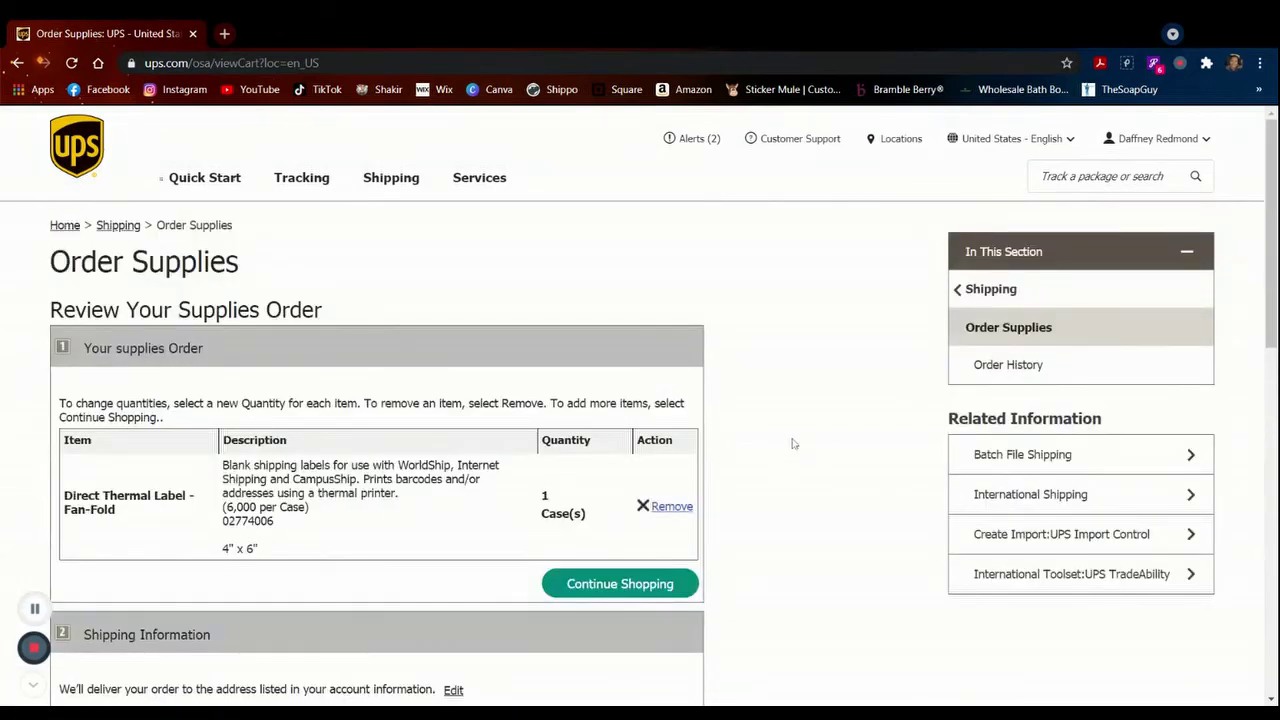
left_click(1205, 142)
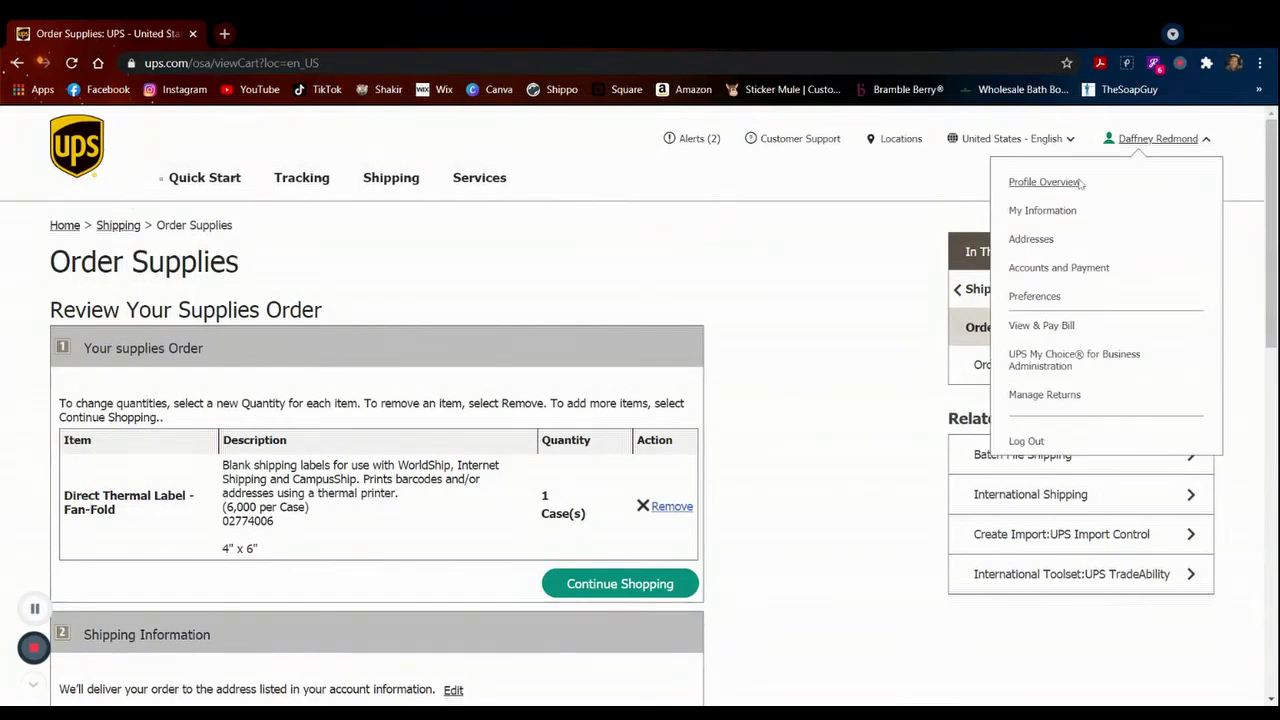
- Log out, then go from the UPS home page to Shipping > Order Supplies
left_click(1022, 441)
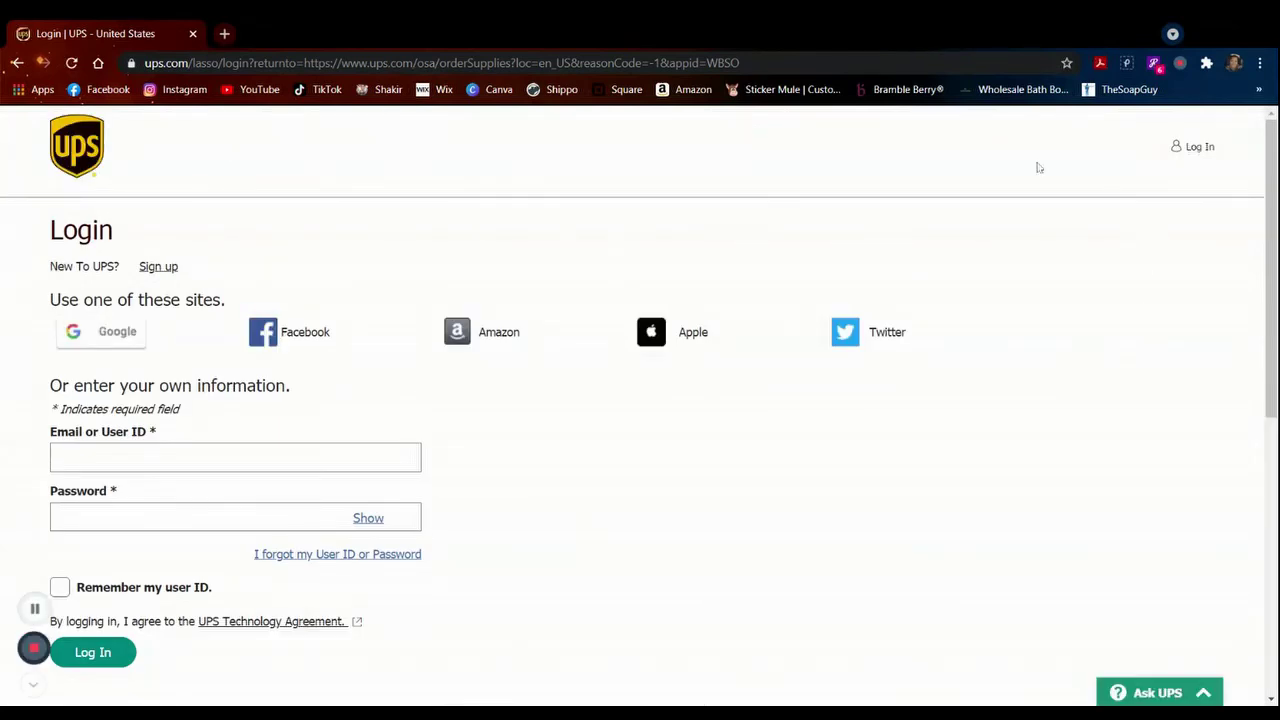
left_click(62, 148)
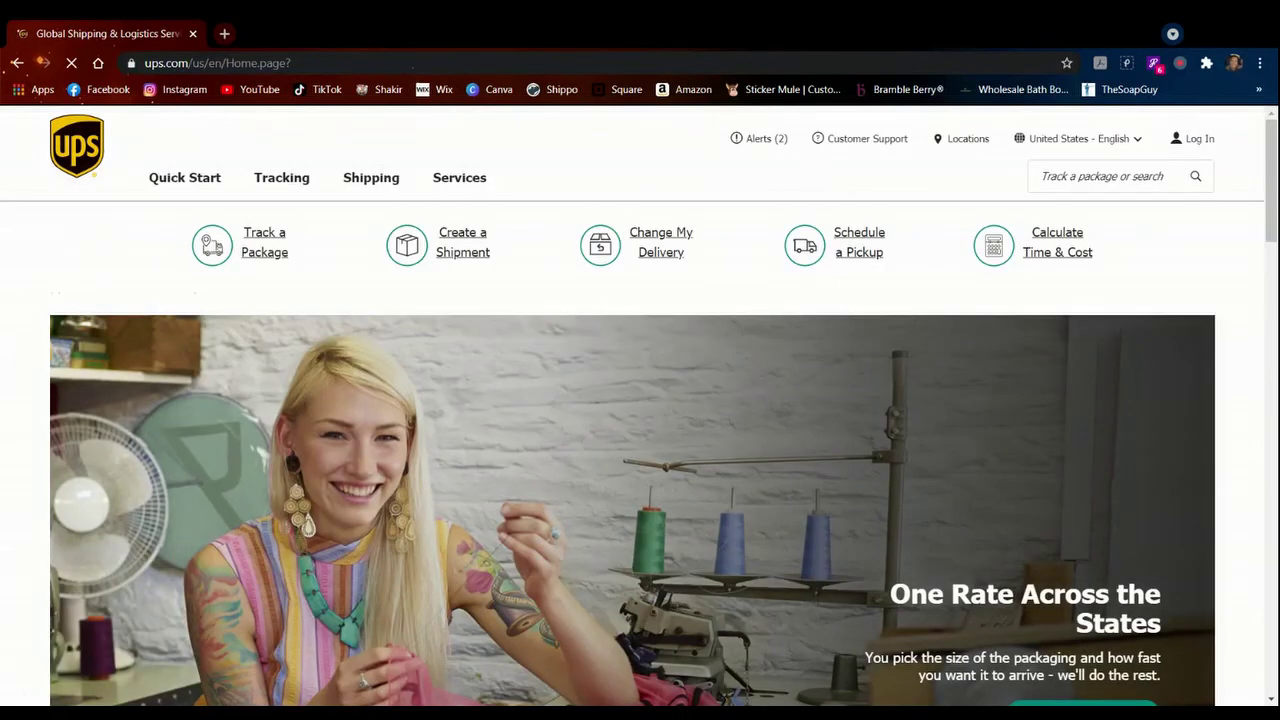
left_click(380, 188)
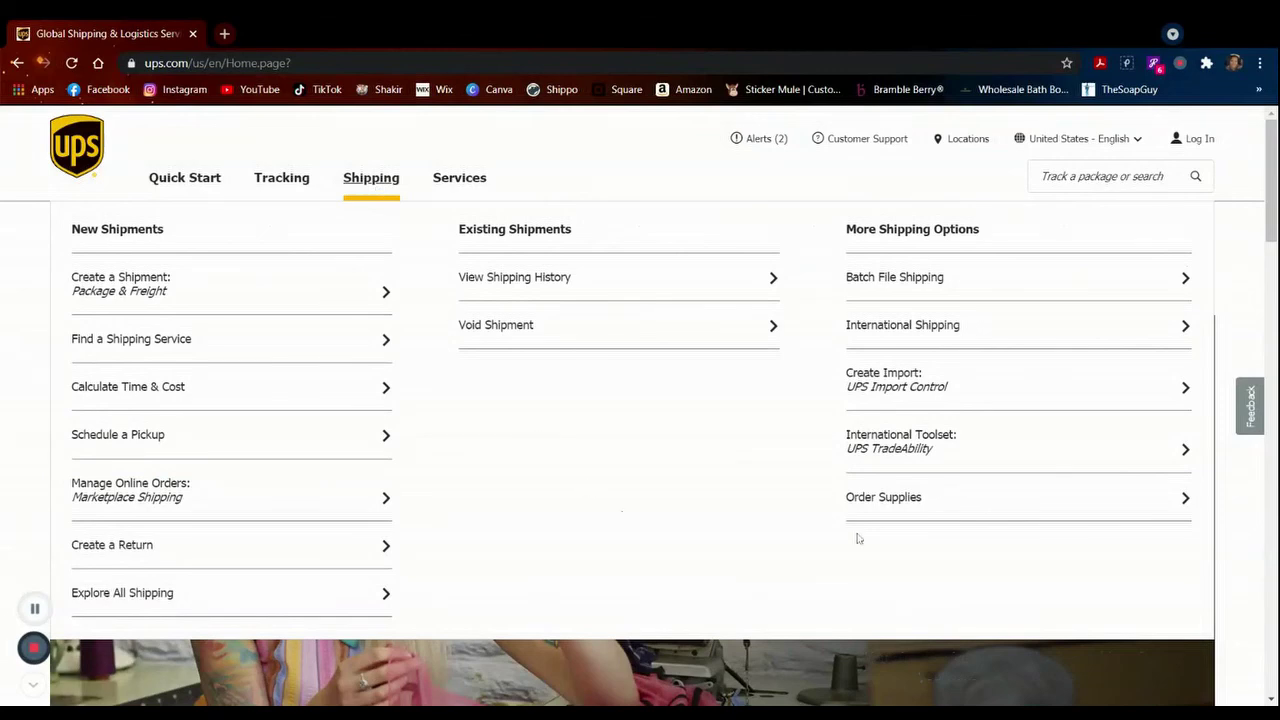
left_click(884, 499)
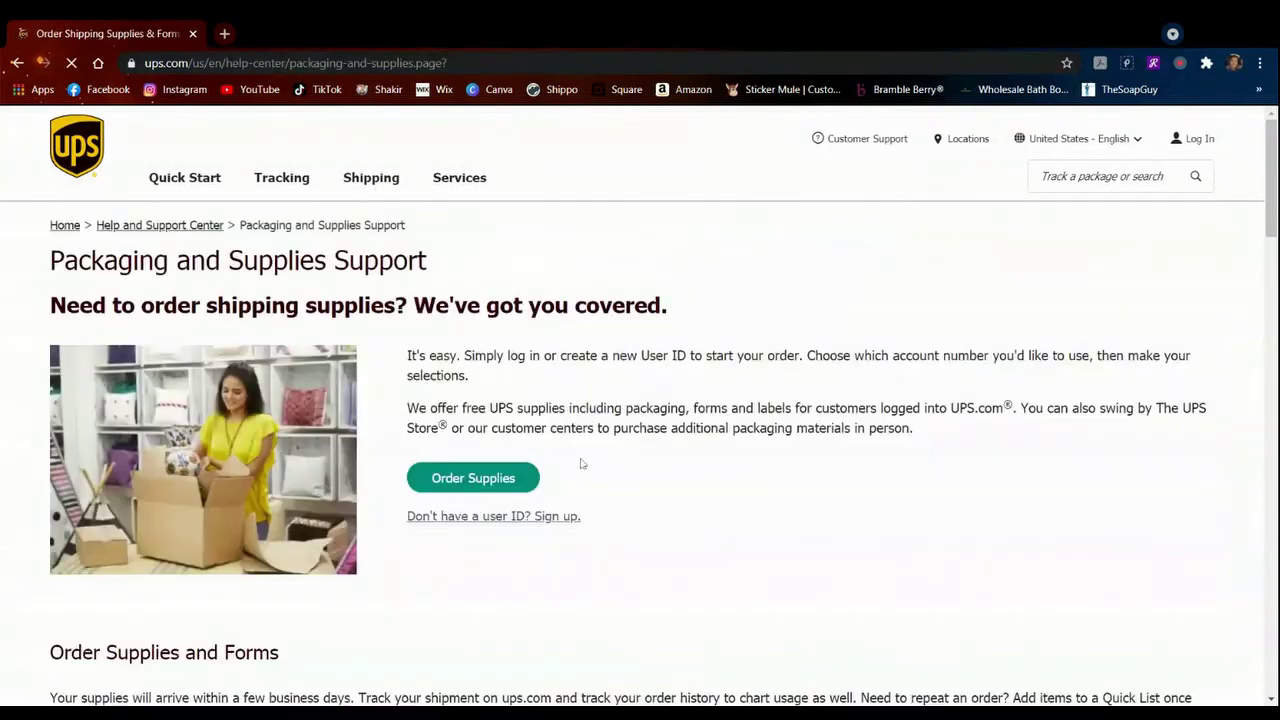
scroll(582, 463, "down", 2)
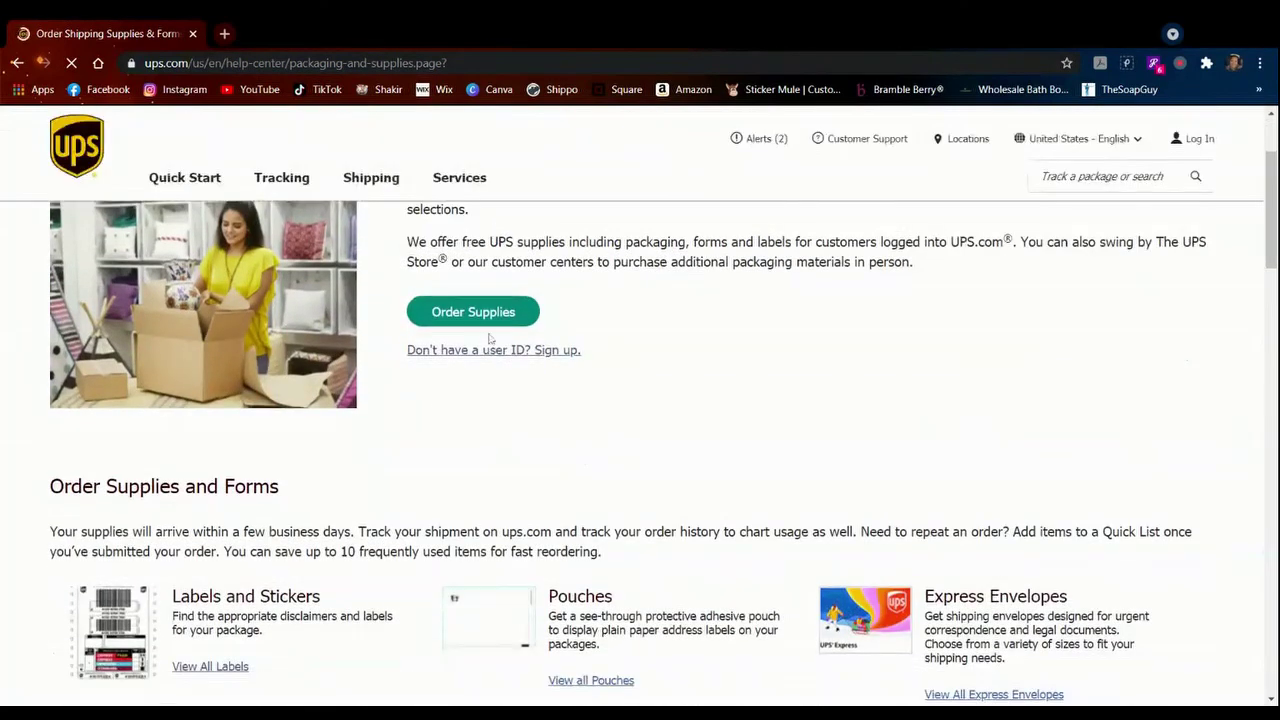